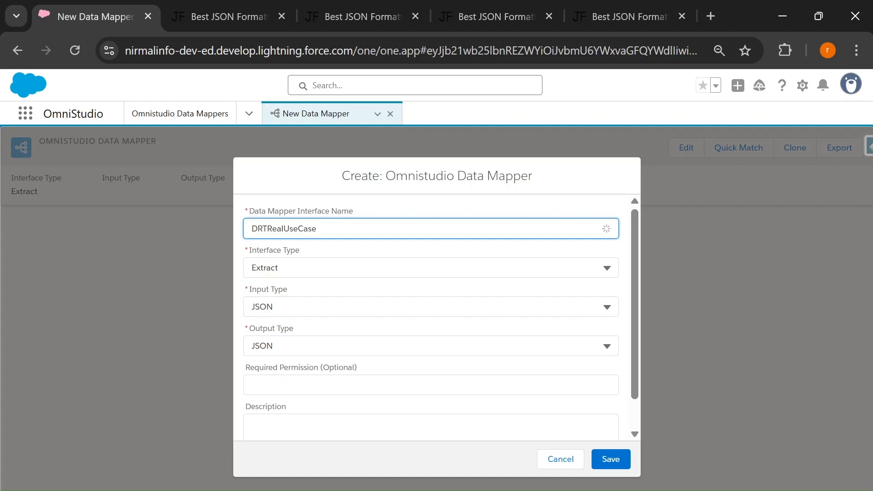
Set the new DRTRealUseCase data mapper's interface type to Transform and save it
left_click(300, 268)
left_click(307, 366)
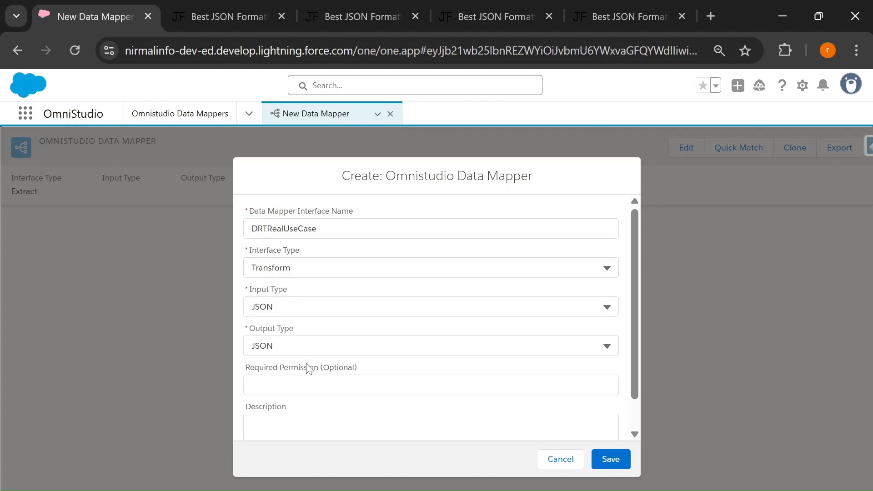
left_click(612, 457)
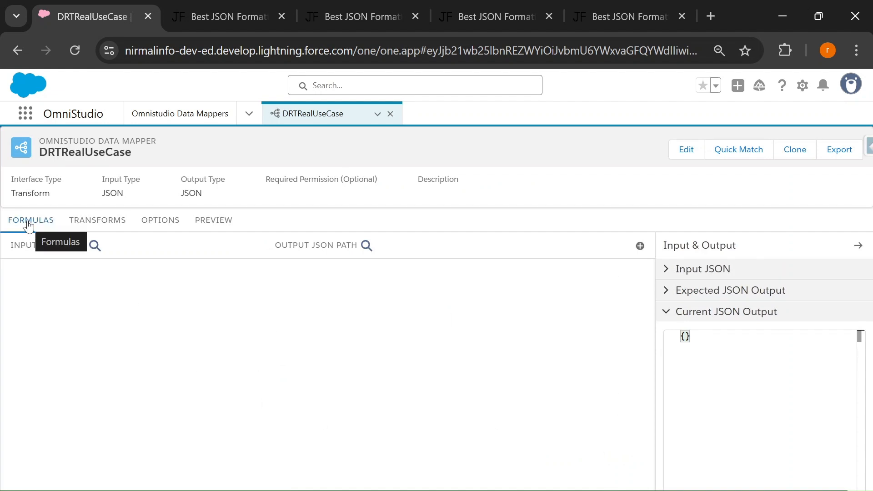
left_click(108, 220)
left_click(201, 221)
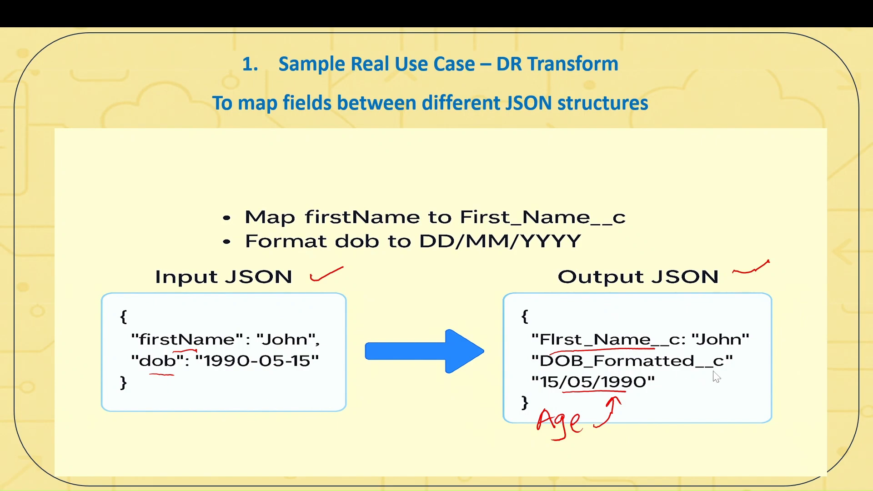
key("alt+Tab")
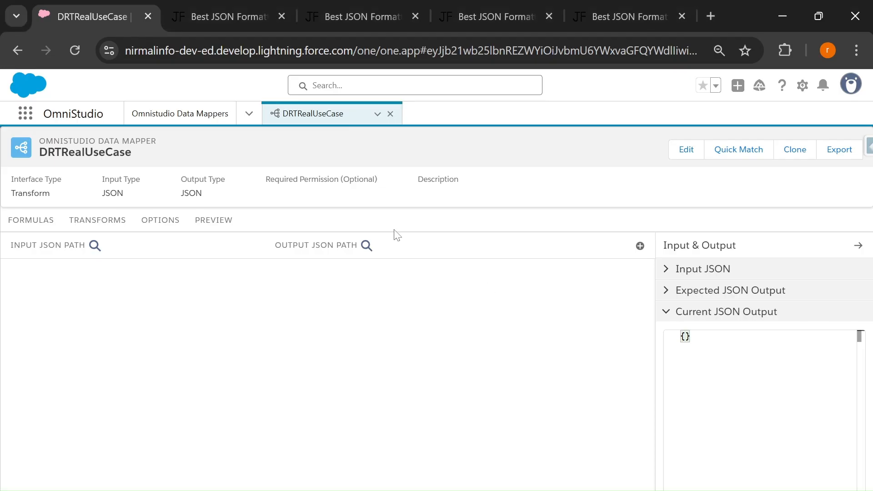
Copy the input JSON object with firstName and dob from the JSON formatter page into the data mapper's preview input
left_click(215, 10)
left_click_drag(69, 222, 61, 184)
key("ctrl+c")
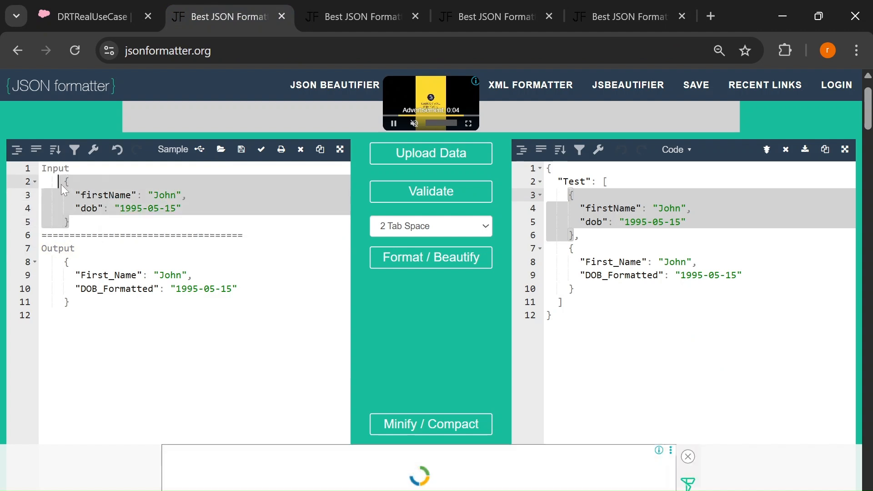
left_click(104, 13)
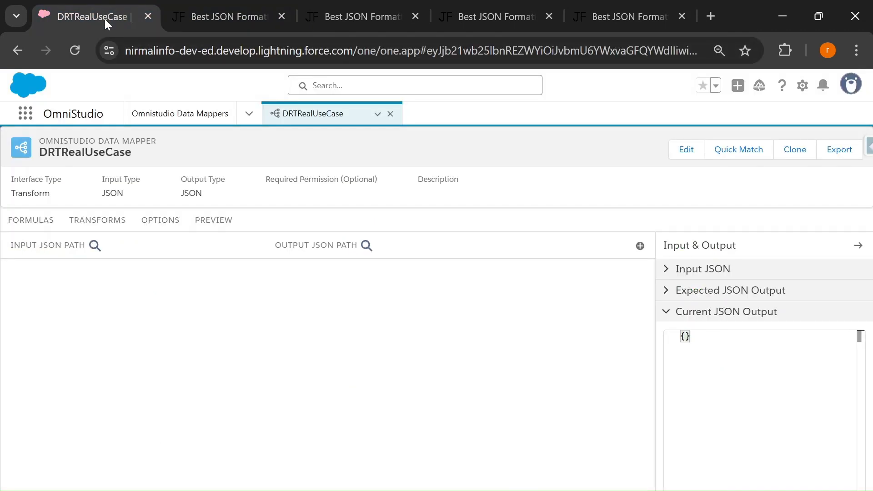
left_click(217, 225)
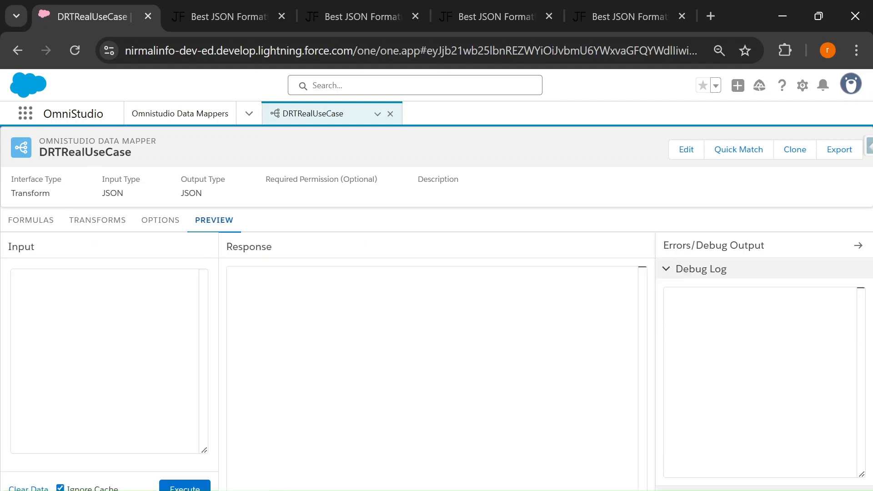
left_click(68, 319)
key("ctrl+v")
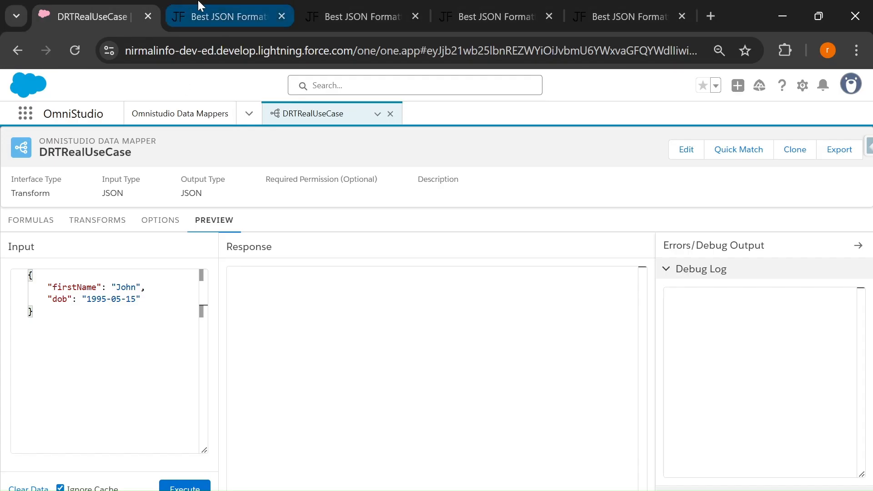
left_click(219, 17)
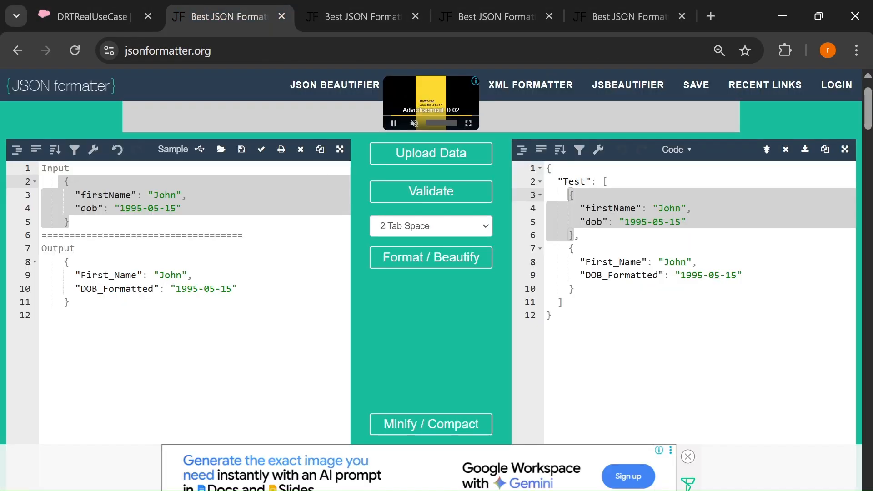
left_click_drag(69, 303, 60, 266)
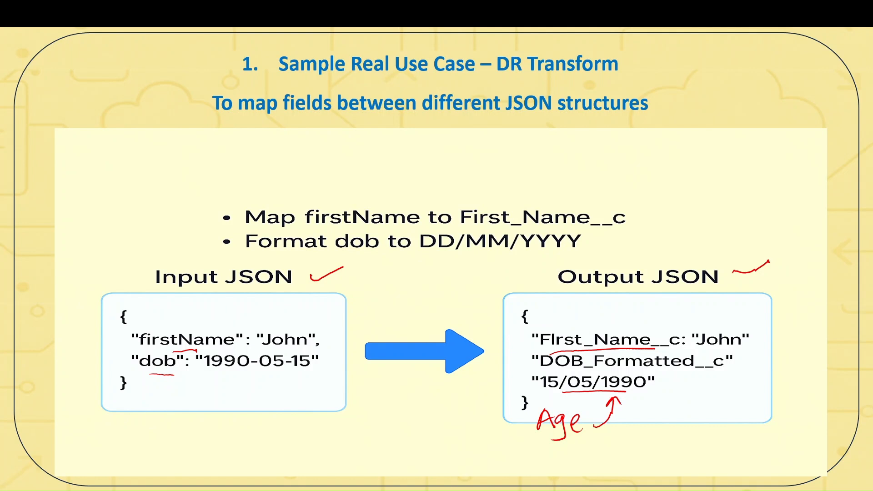
left_click_drag(228, 403, 269, 380)
left_click_drag(656, 409, 702, 391)
left_click_drag(240, 431, 249, 451)
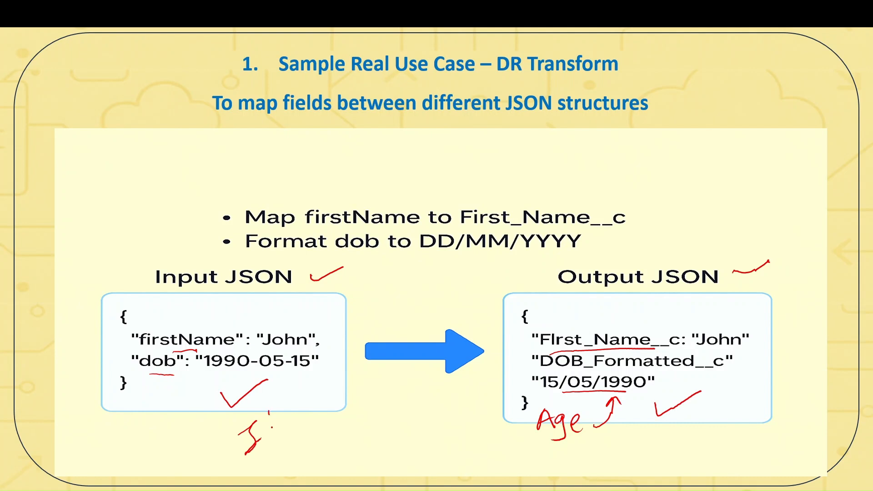
left_click_drag(269, 413, 274, 452)
left_click_drag(285, 419, 291, 442)
left_click_drag(688, 424, 709, 454)
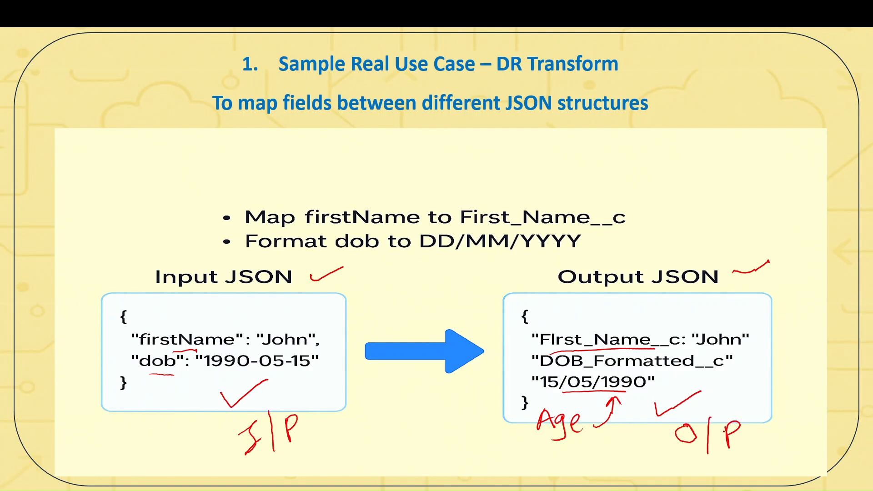
key("alt+Tab")
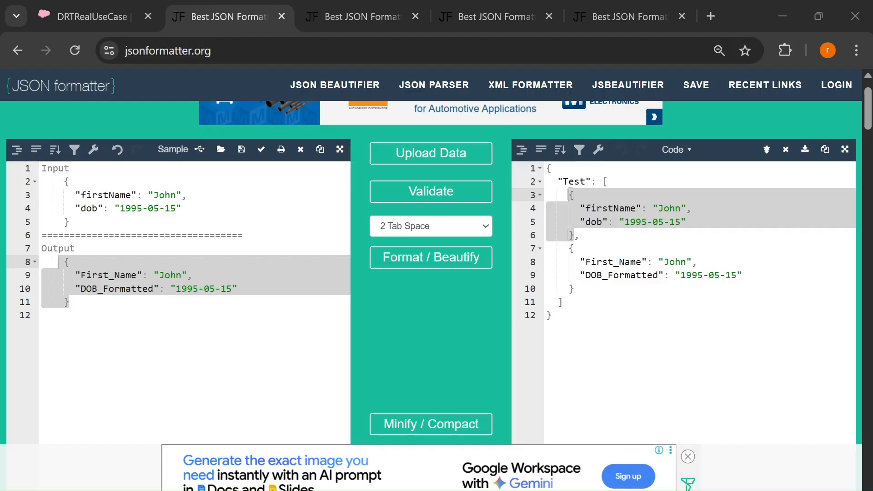
Compare the input key firstName with the output key First_Name in the JSON formatter sample
left_click(101, 10)
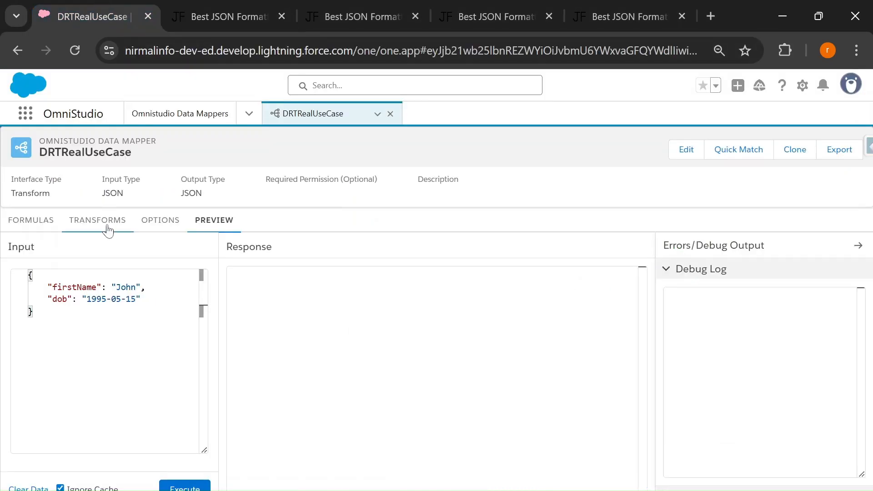
left_click(93, 225)
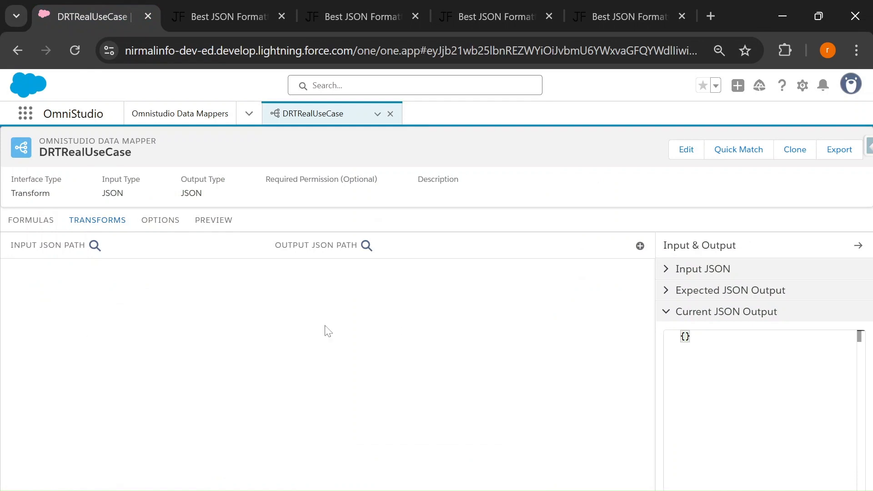
left_click(214, 16)
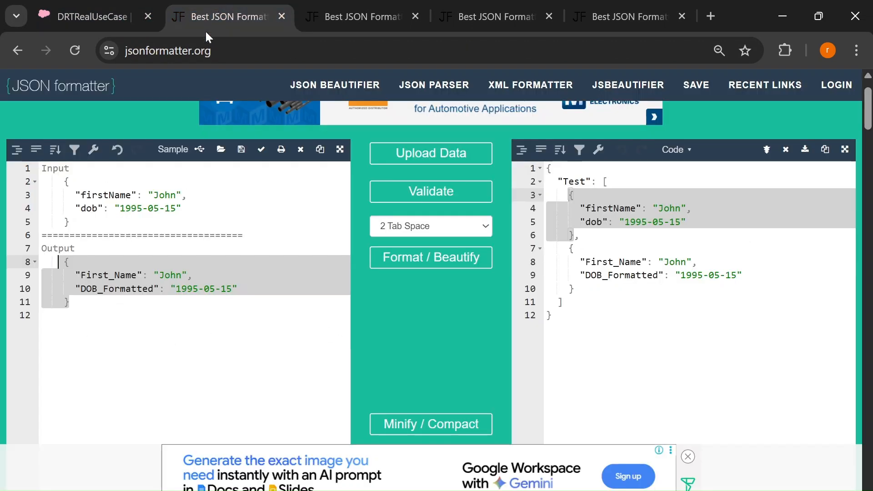
double_click(81, 195)
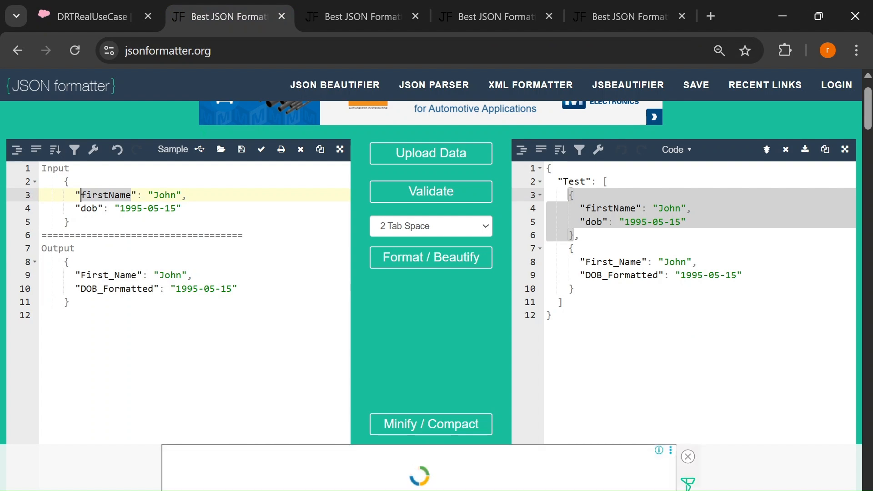
double_click(81, 274)
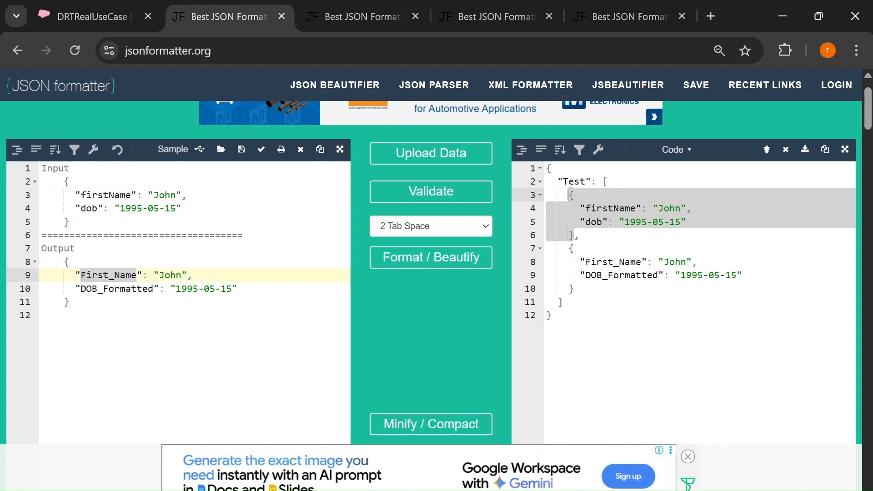
Add a transform mapping to the data mapper with firstName as its input JSON path
left_click(107, 13)
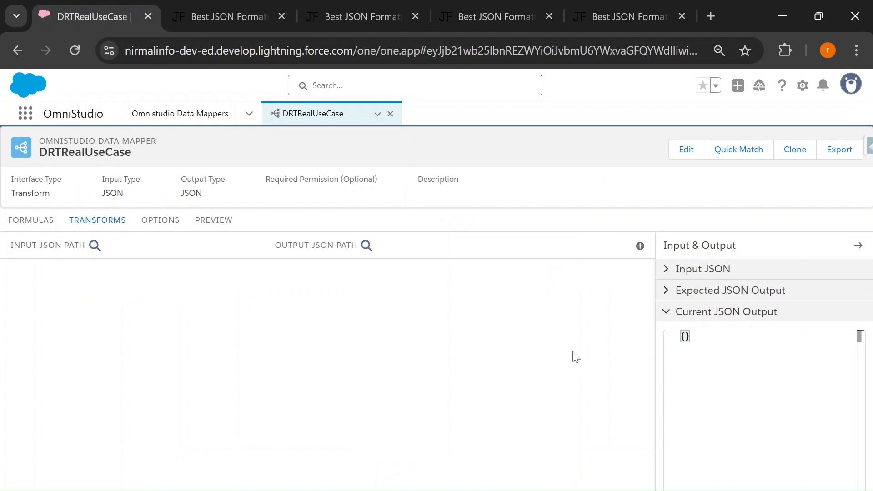
left_click(640, 247)
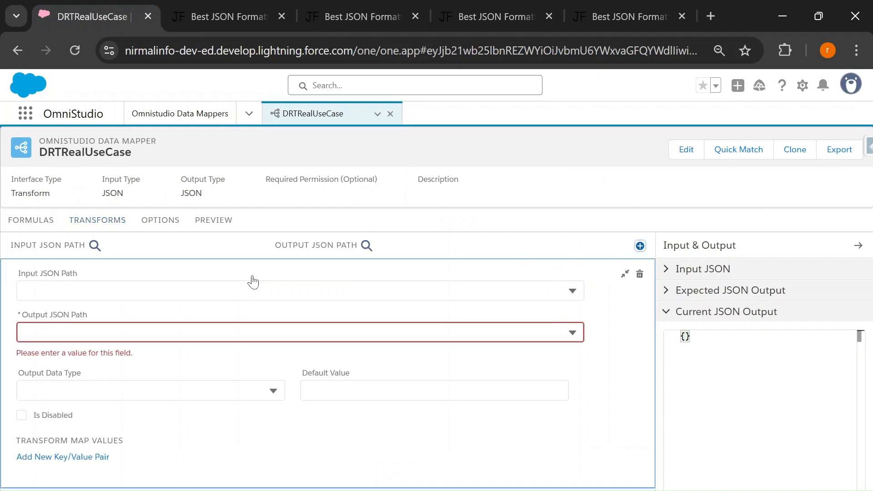
left_click(196, 9)
double_click(81, 195)
key("ctrl+c")
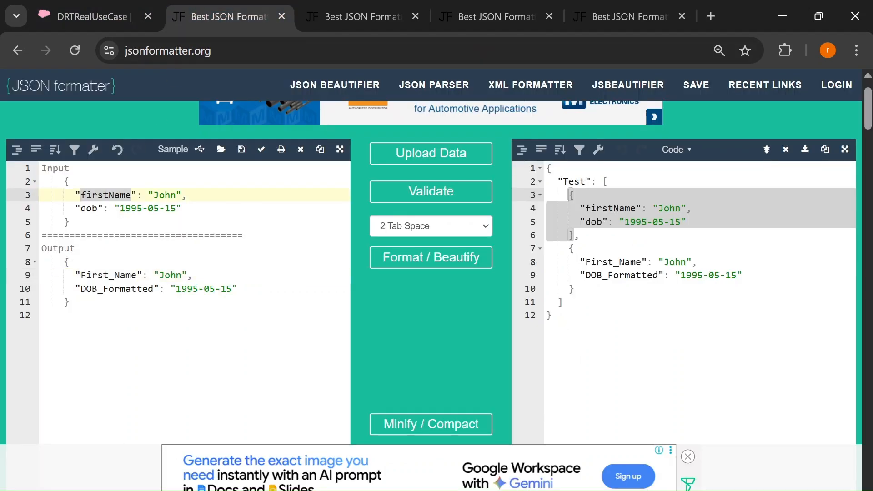
left_click(97, 18)
left_click(87, 291)
key("ctrl+v")
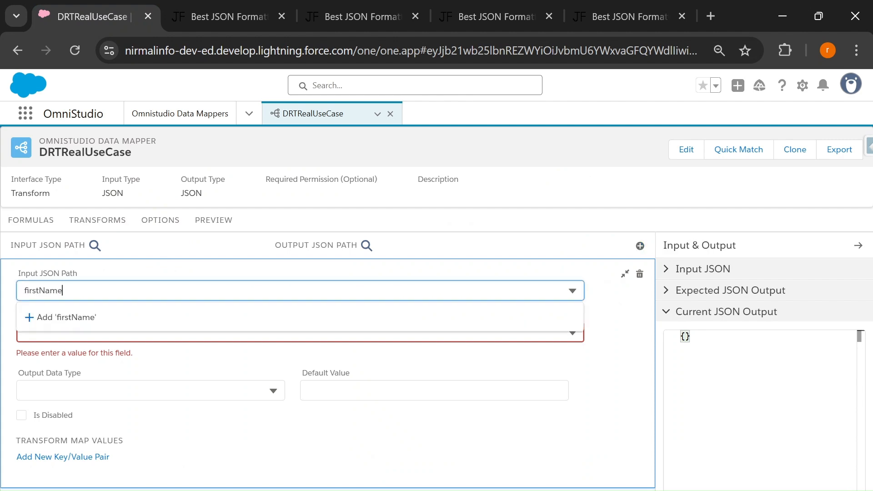
left_click(78, 318)
Set the firstName mapping's output JSON path to First_Name, copied from the formatter sample, and collapse the mapping
left_click(228, 14)
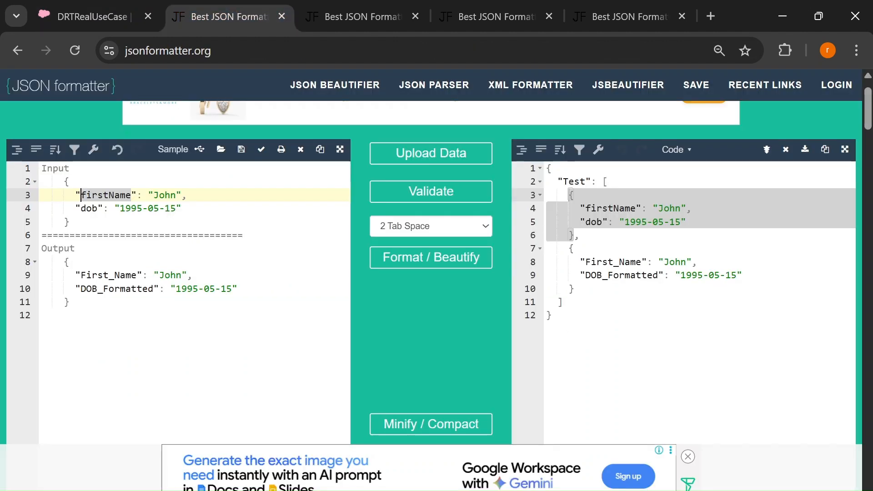
double_click(95, 275)
key("ctrl+c")
left_click(91, 16)
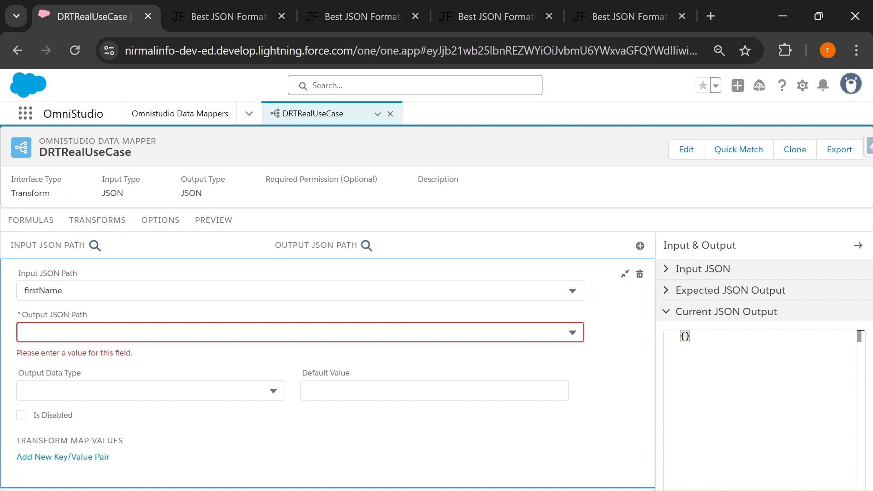
left_click(101, 332)
key("ctrl+v")
left_click(100, 366)
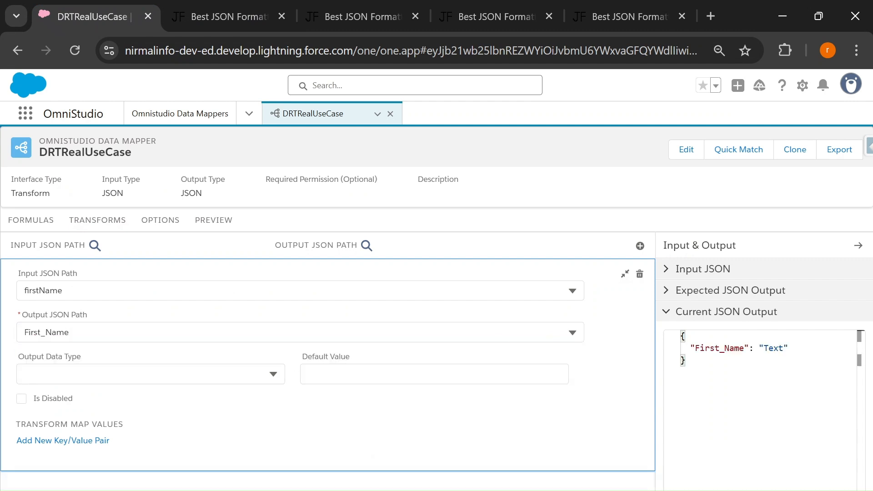
left_click(624, 276)
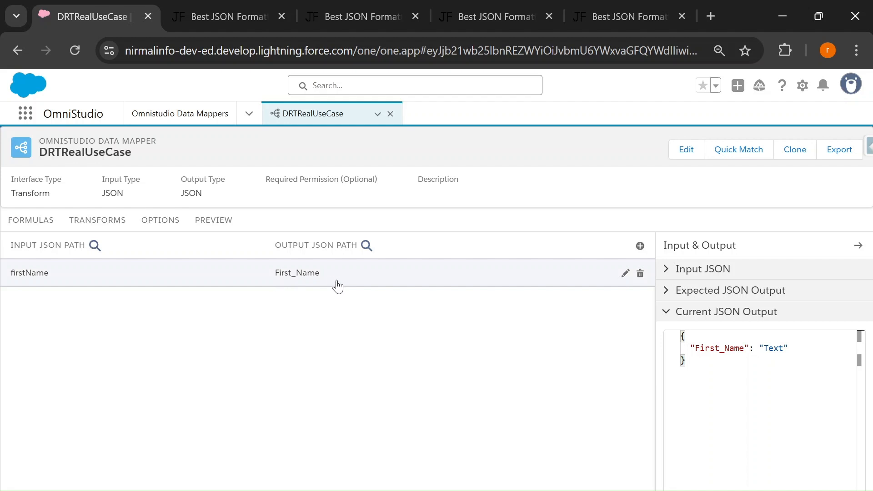
Execute the data mapper preview and compare the firstName input key with its key in the response
left_click(209, 229)
left_click(190, 488)
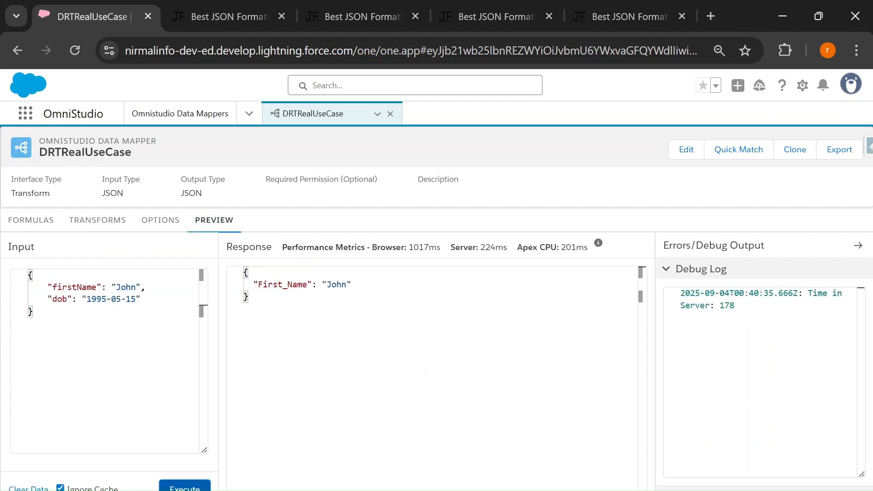
double_click(74, 288)
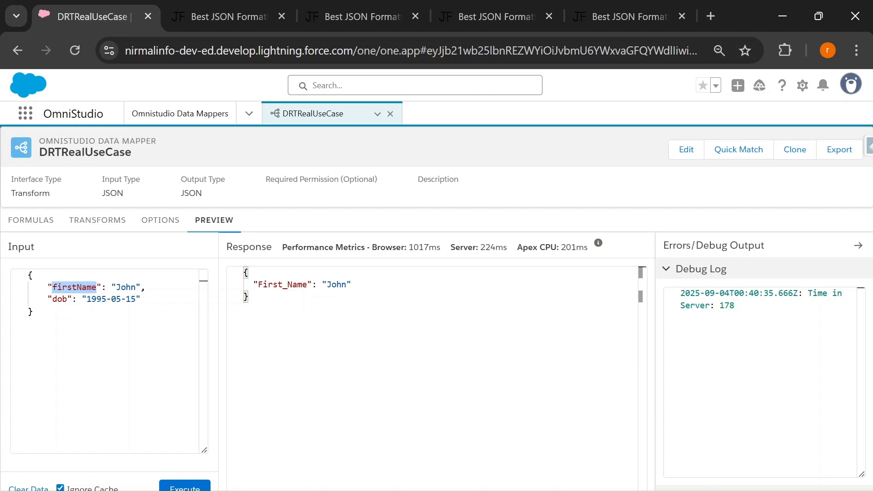
double_click(282, 285)
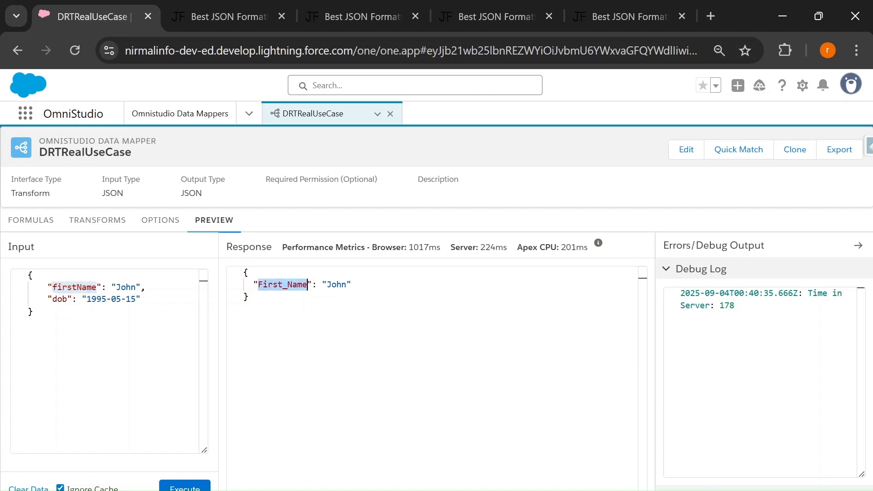
left_click(205, 17)
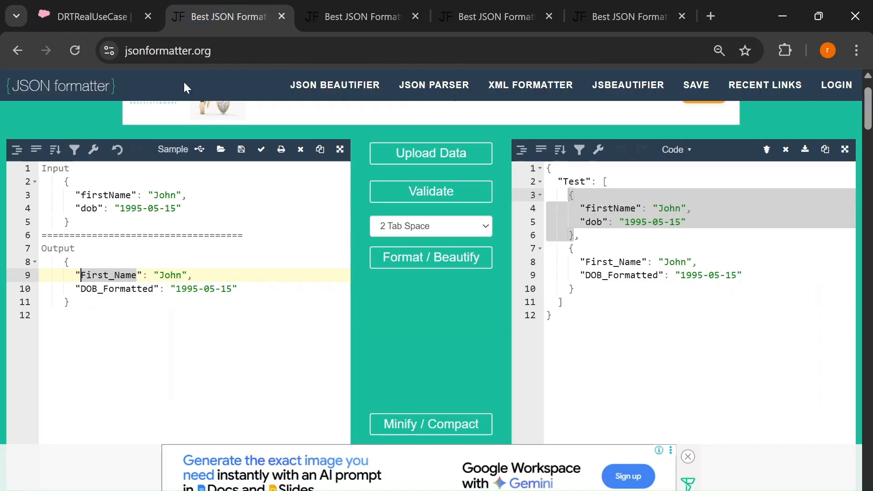
Delete the firstName to First_Name mapping from the data mapper's transforms
left_click(89, 15)
left_click(98, 229)
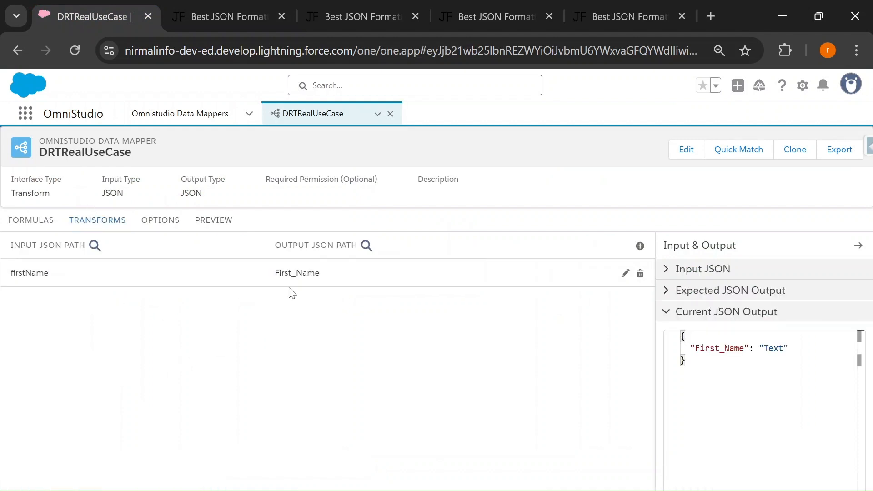
left_click(641, 274)
left_click(475, 351)
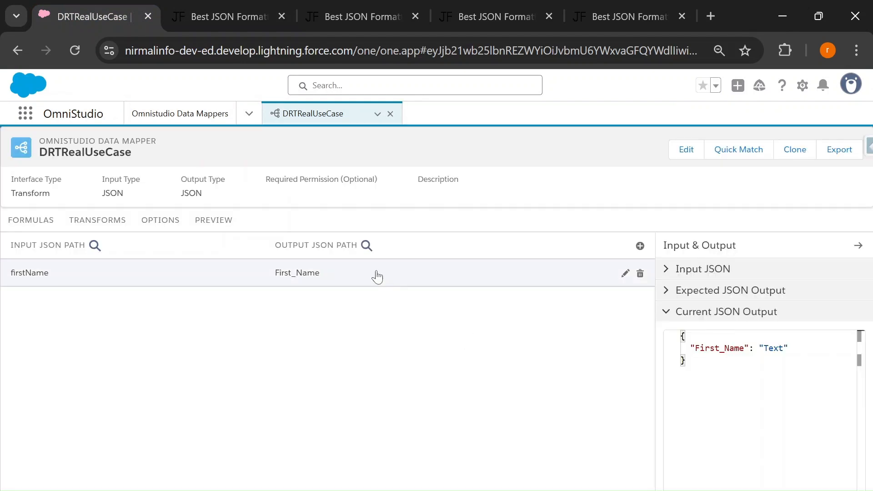
Select the whole input JSON in the data mapper preview to review it against the use case slide
left_click(213, 220)
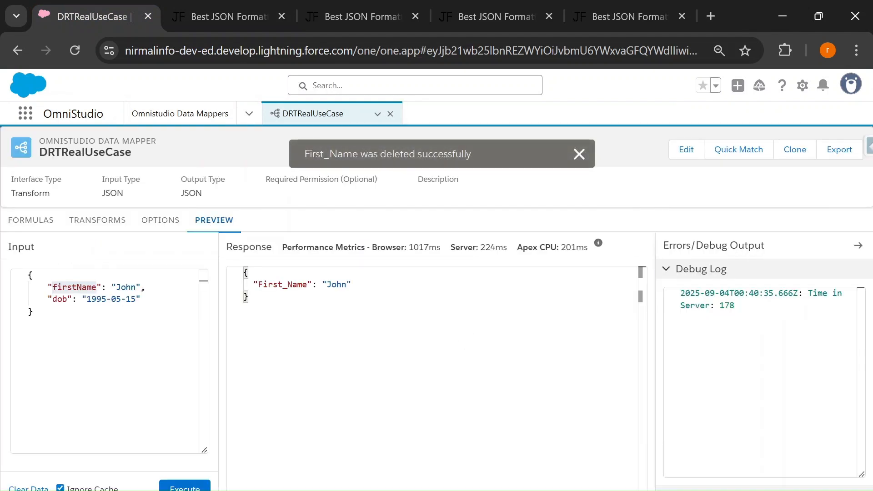
left_click_drag(37, 314, 28, 280)
key("ctrl+c")
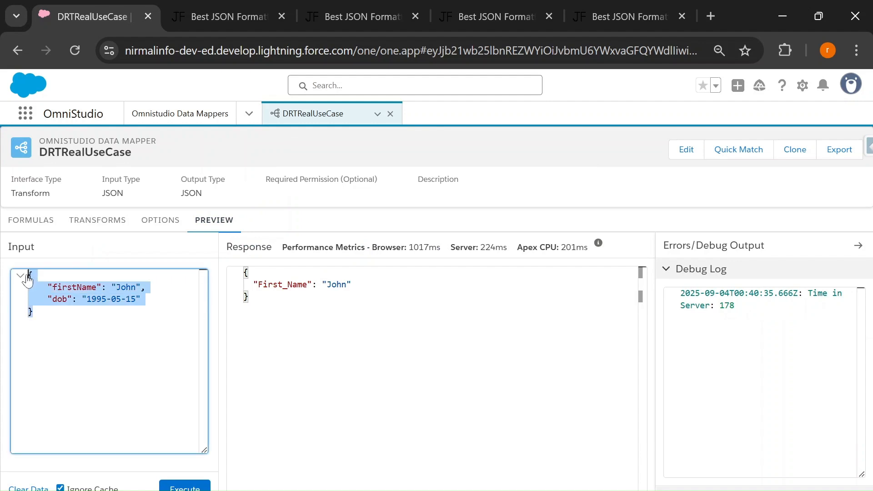
key("alt+Tab")
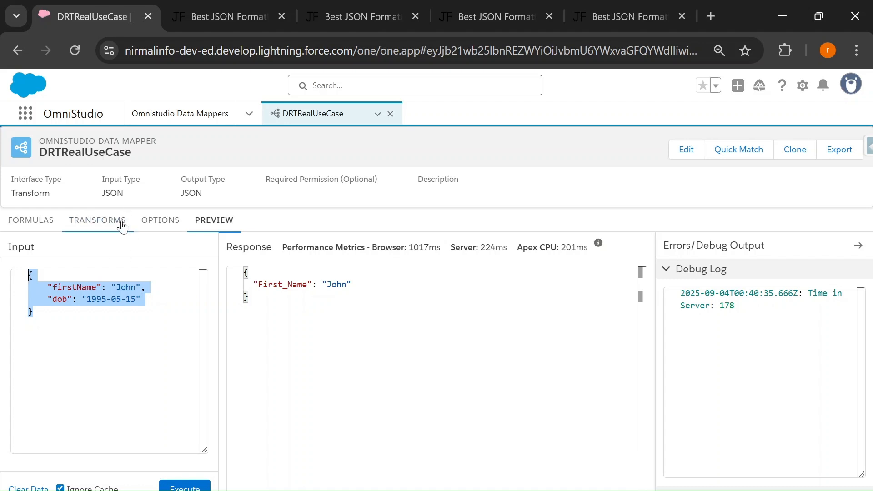
Fill the transforms' Input JSON with the copied sample containing the firstName and dob keys
left_click(99, 225)
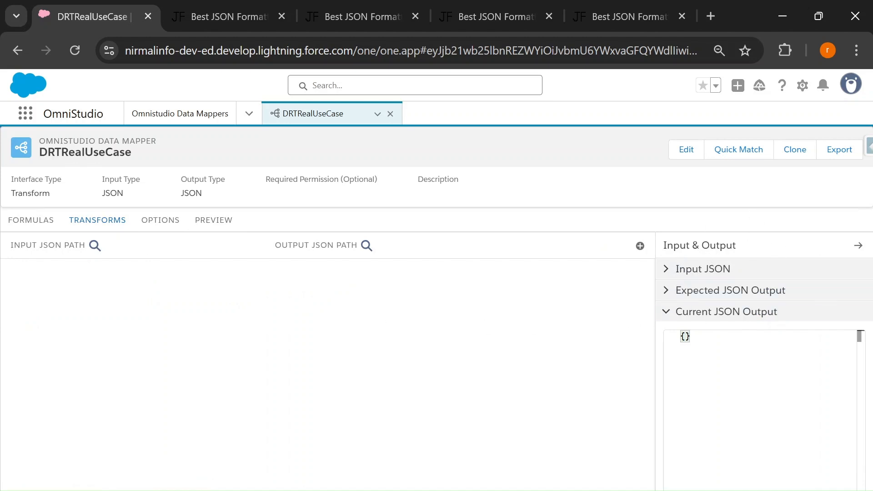
left_click(665, 269)
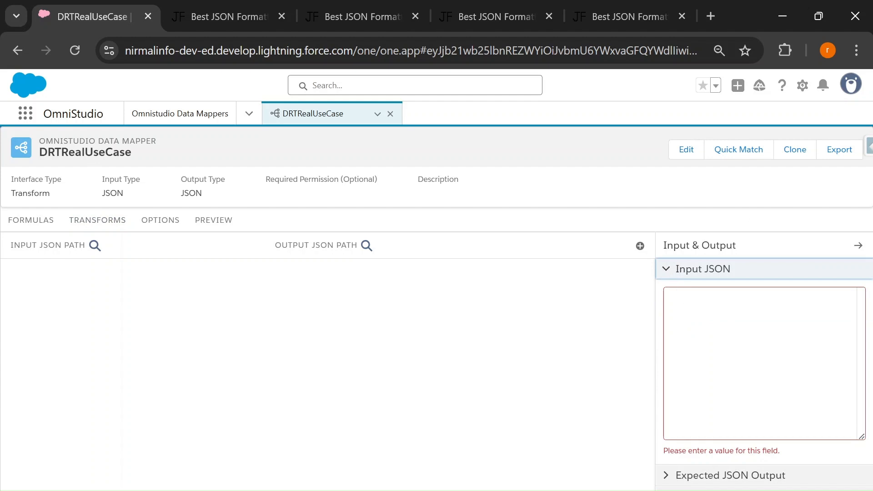
left_click(681, 294)
key("ctrl+v")
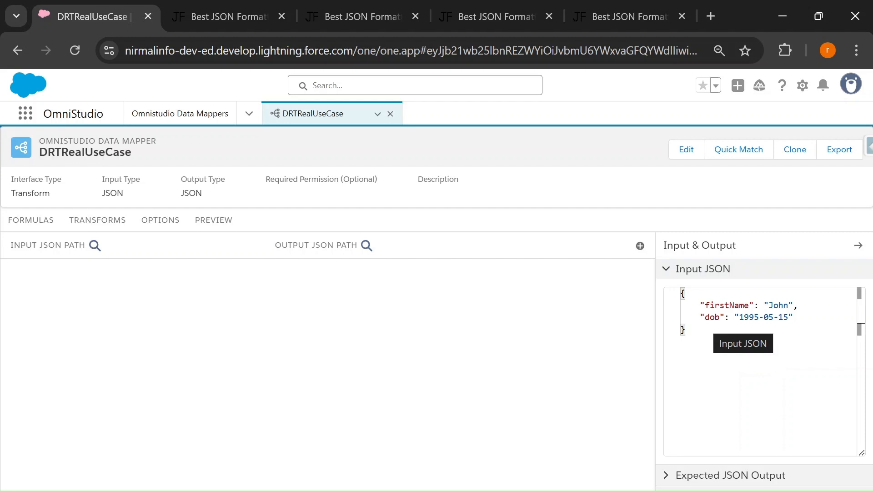
Copy the output sample with First_Name and DOB_Formatted from the JSON formatter page into the data mapper's Expected JSON Output
left_click(191, 10)
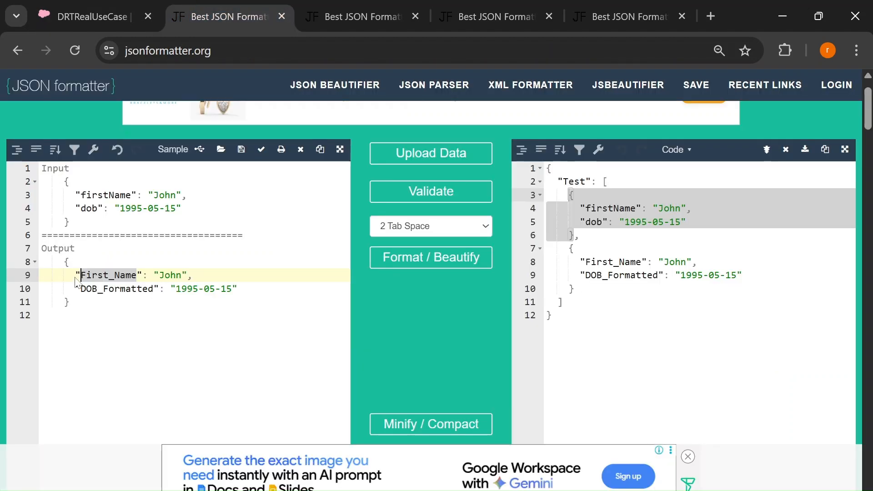
left_click(77, 315)
left_click_drag(70, 302, 58, 262)
key("ctrl+c")
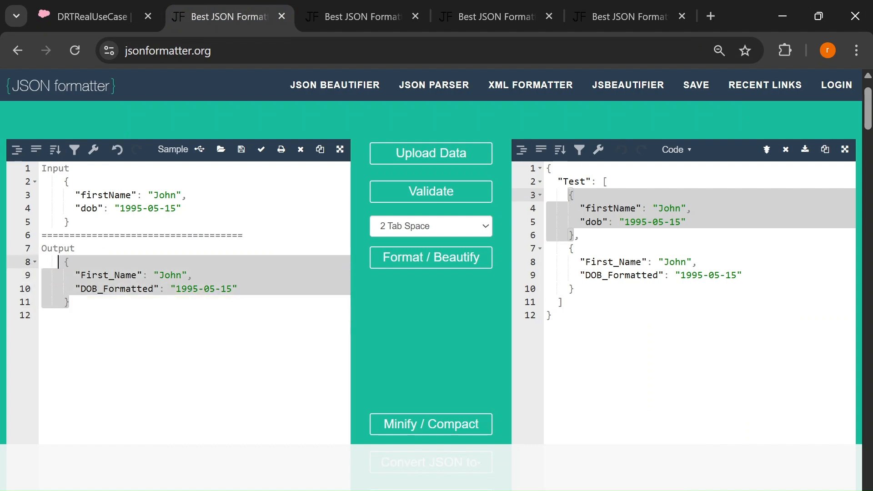
left_click(91, 16)
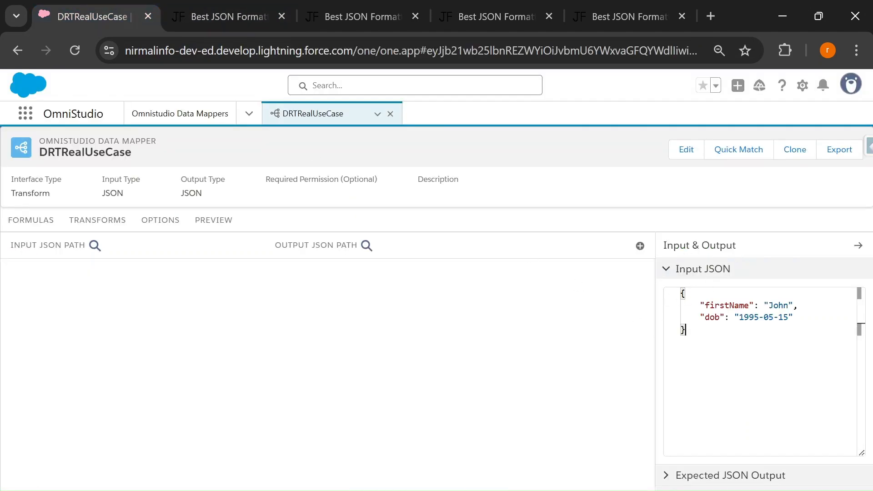
left_click(670, 269)
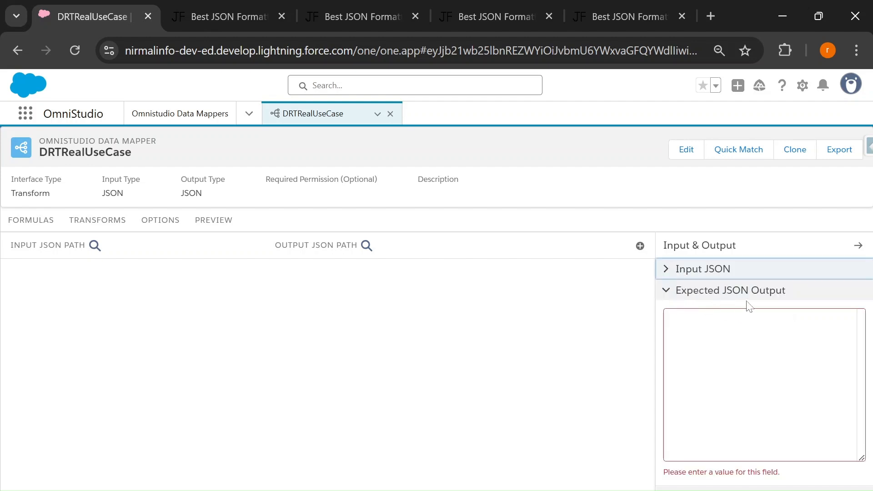
left_click(681, 315)
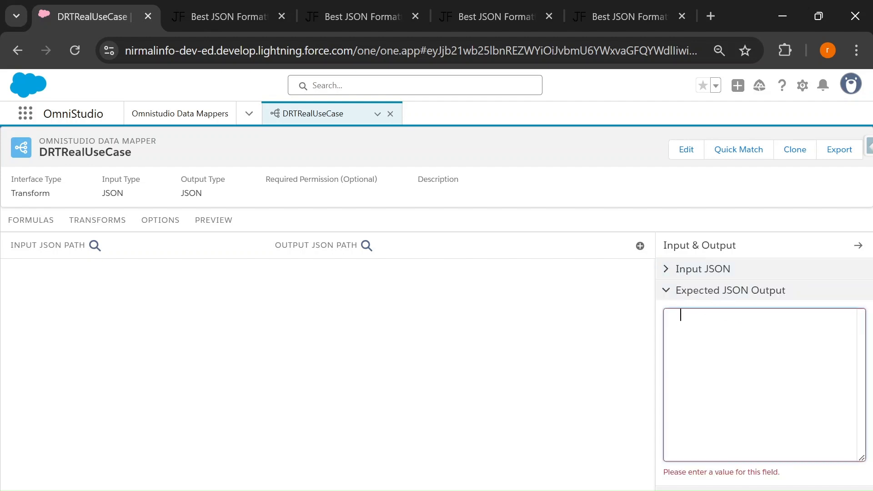
key("ctrl+v")
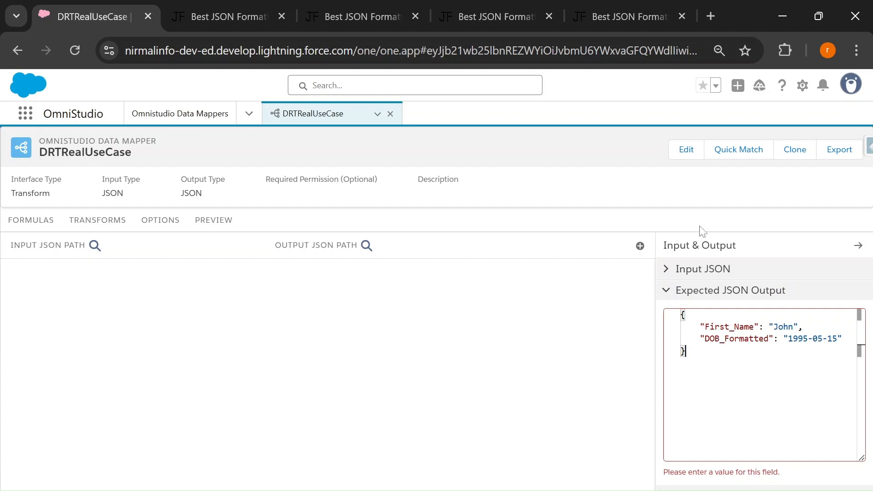
Review the Input JSON and the Expected JSON Output samples of the transforms one after the other
left_click(665, 269)
key("ctrl+a")
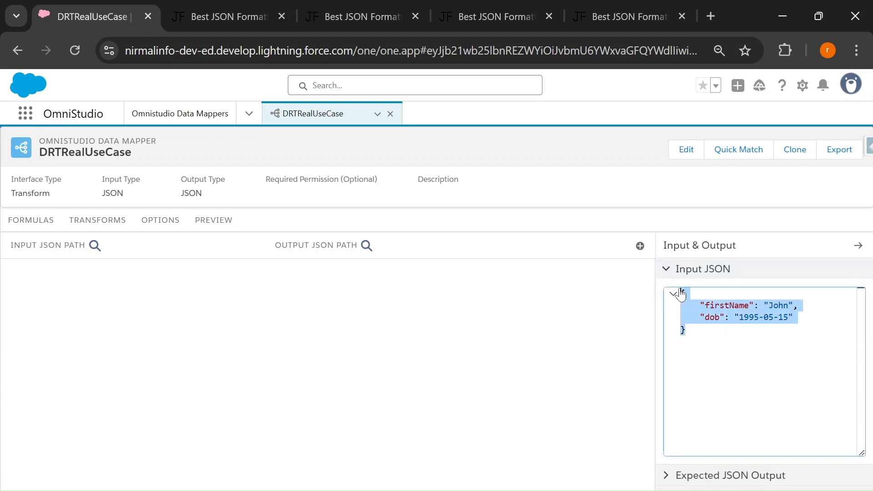
left_click(665, 269)
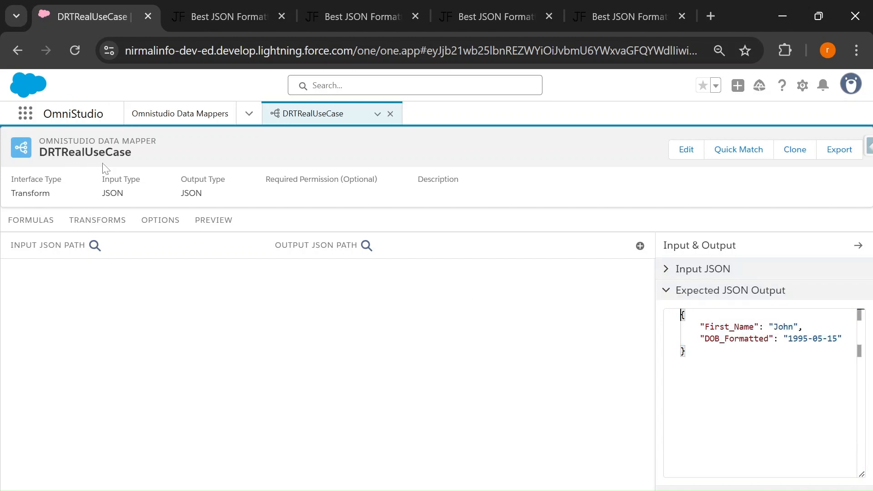
key("ctrl+a")
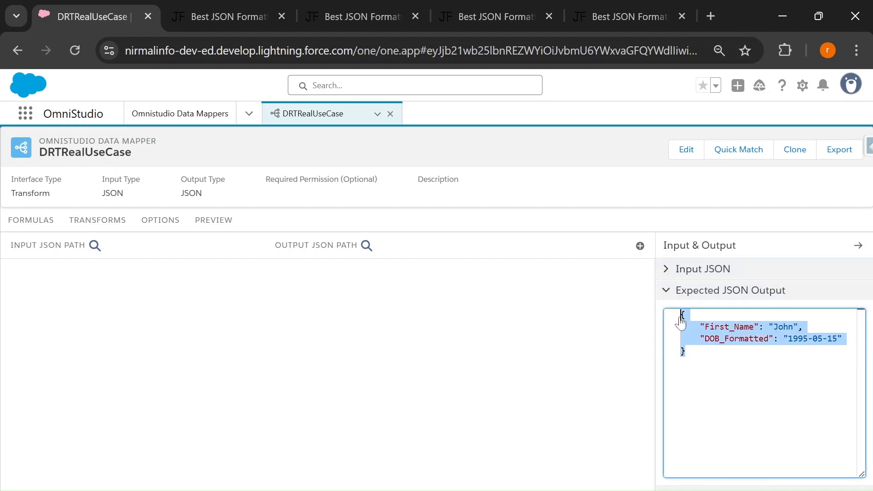
left_click(426, 382)
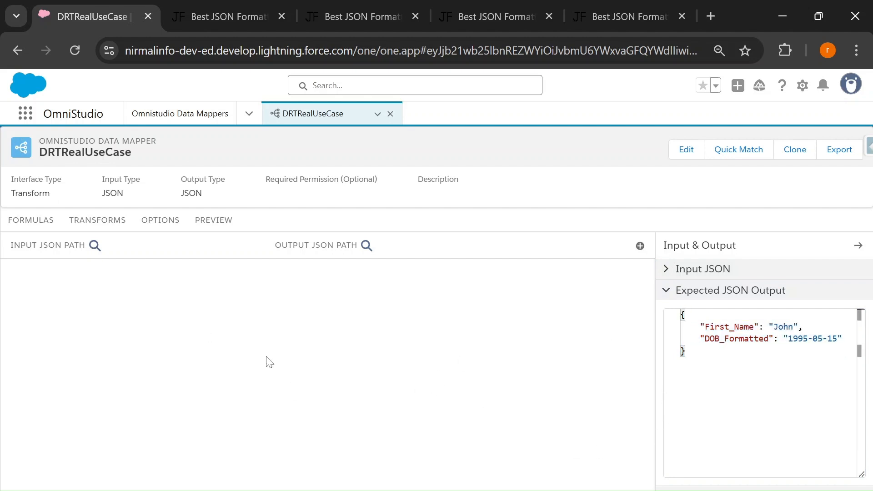
Add a transform mapping and choose firstName from the Input JSON keys as its input JSON path
left_click(640, 245)
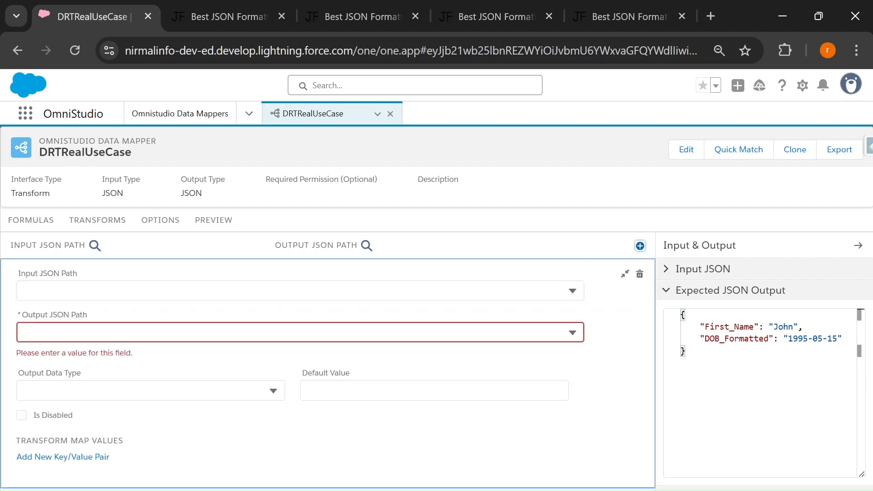
left_click(186, 295)
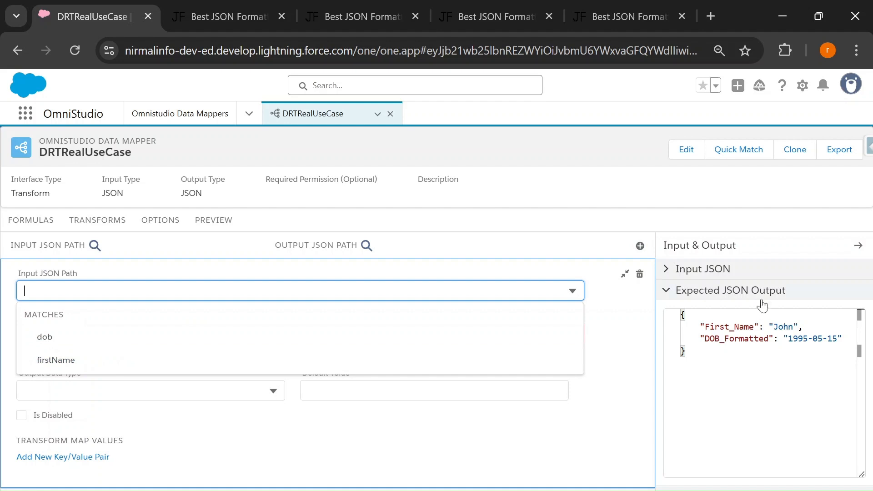
left_click(667, 271)
double_click(726, 305)
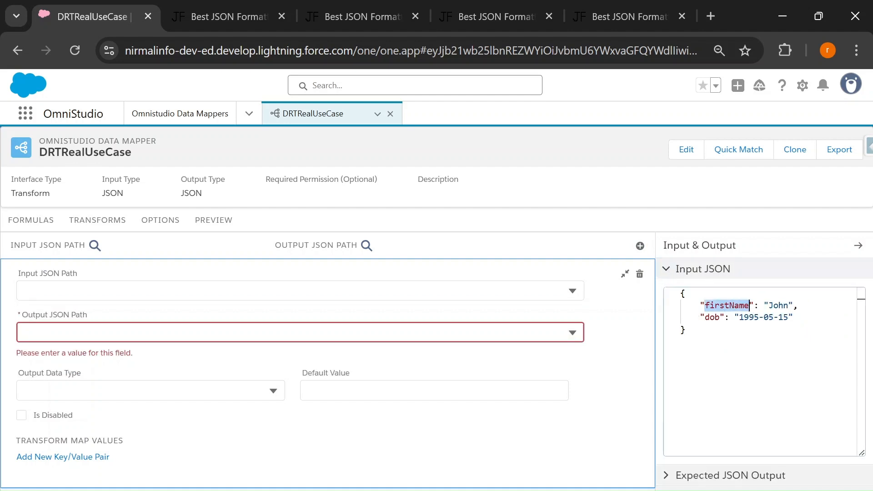
double_click(712, 317)
left_click(105, 291)
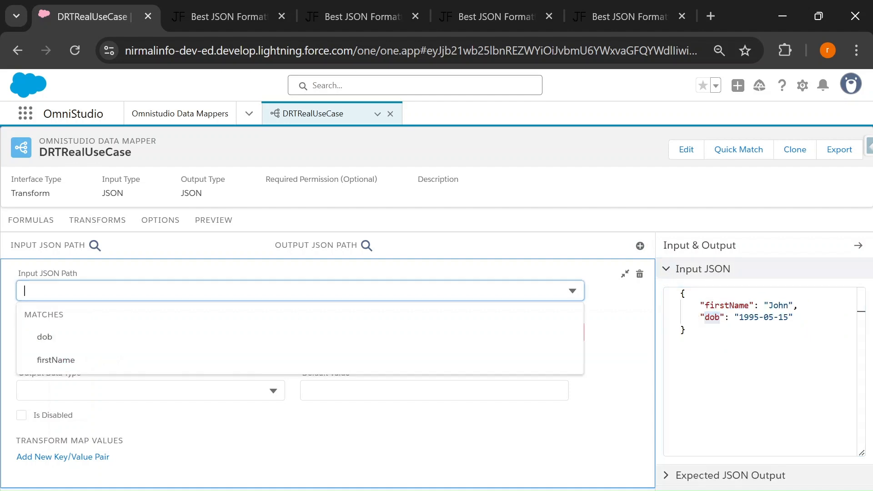
left_click(55, 361)
Set the new mapping's output JSON path to First_Name from the expected output, and collapse the mapping
left_click(701, 476)
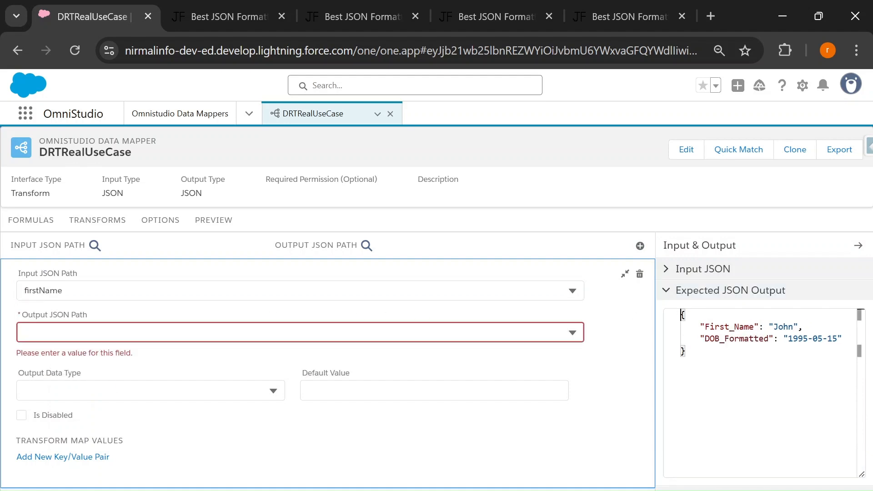
double_click(729, 327)
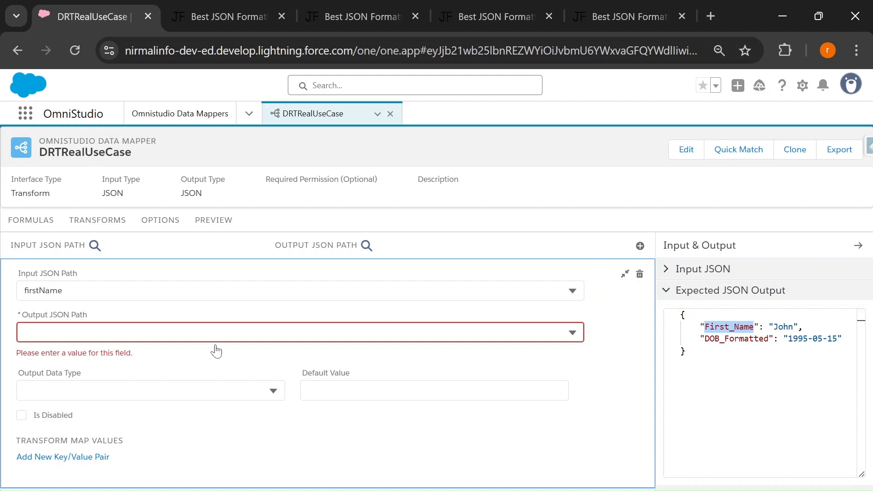
left_click(136, 333)
left_click(93, 400)
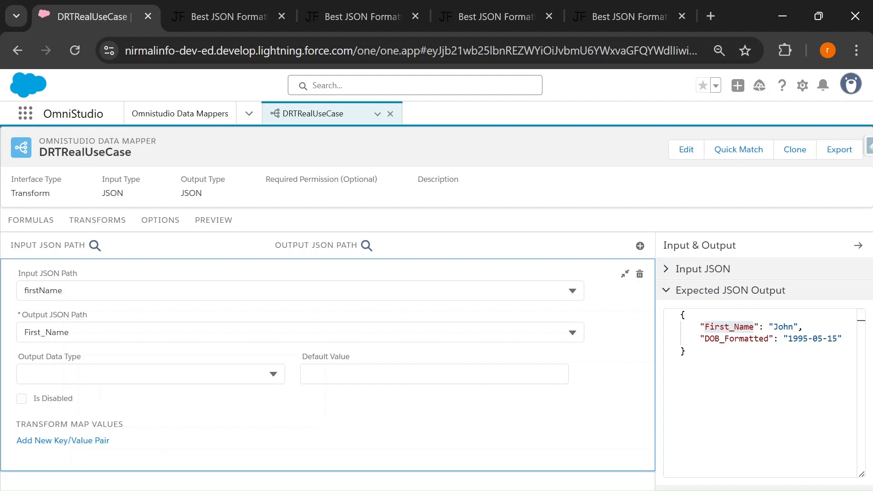
left_click(625, 274)
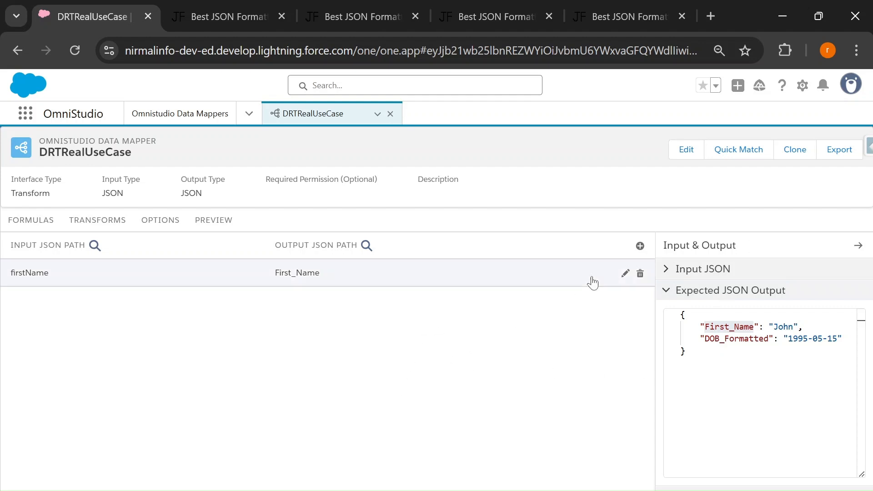
Delete the manually added firstName to First_Name mapping from the transforms
left_click(641, 273)
left_click(480, 352)
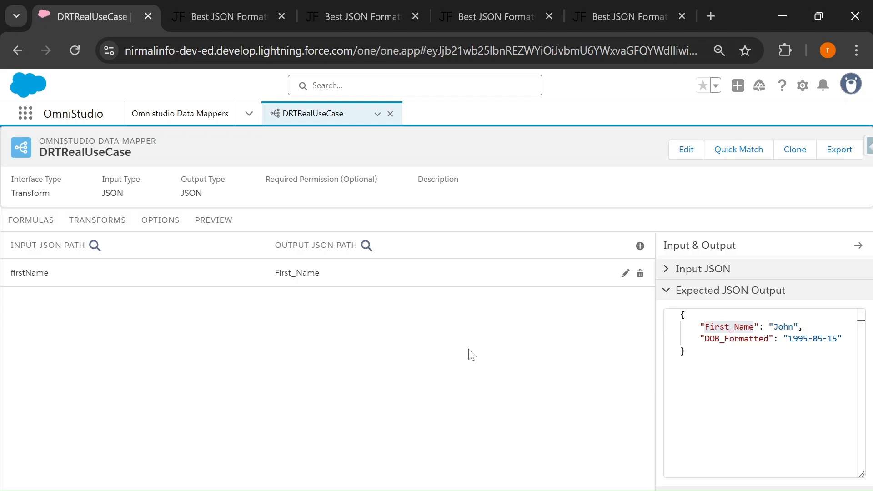
Use Quick Match to pair firstName with First_Name and dob with DOB_Formatted, and save the matched mappings
left_click(666, 271)
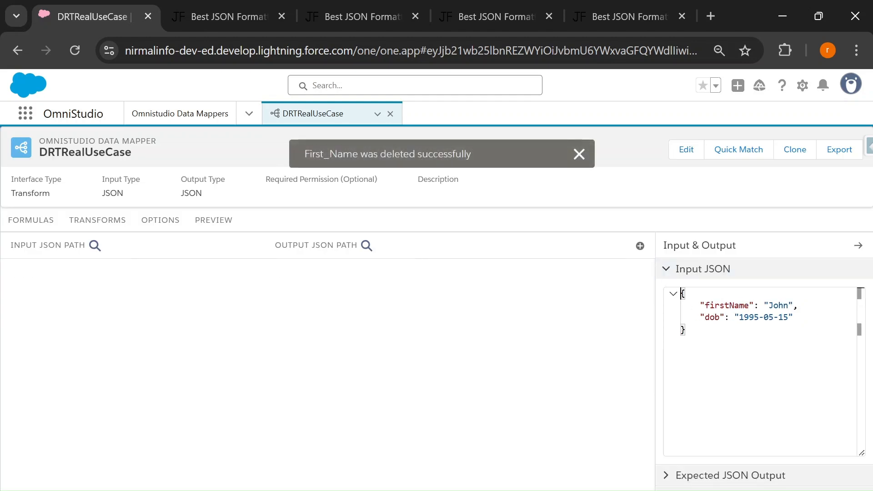
left_click(668, 476)
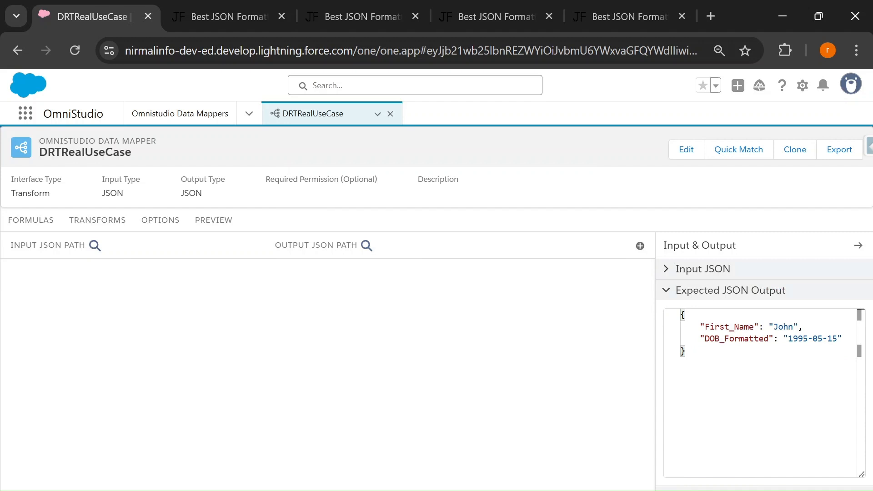
left_click(736, 155)
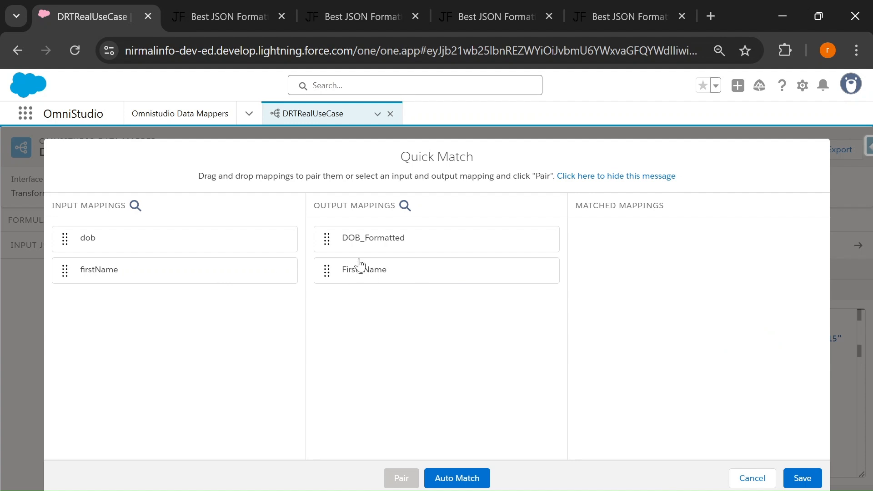
left_click(136, 276)
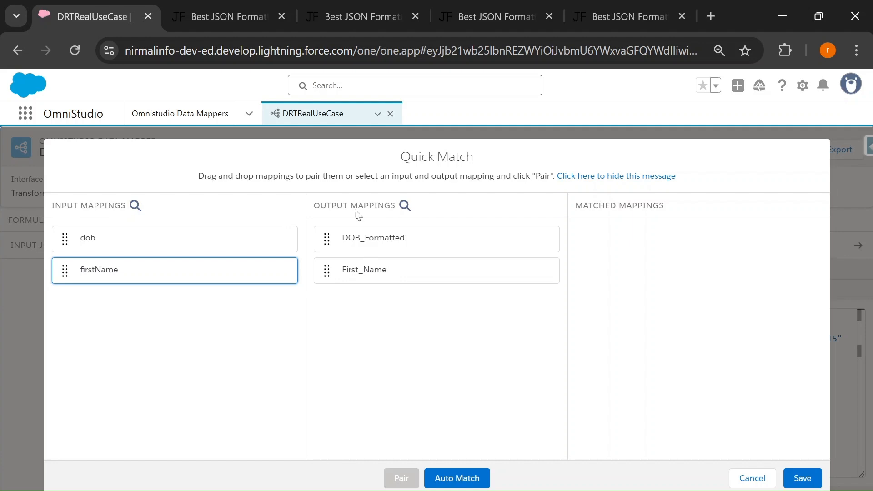
left_click_drag(134, 278, 386, 276)
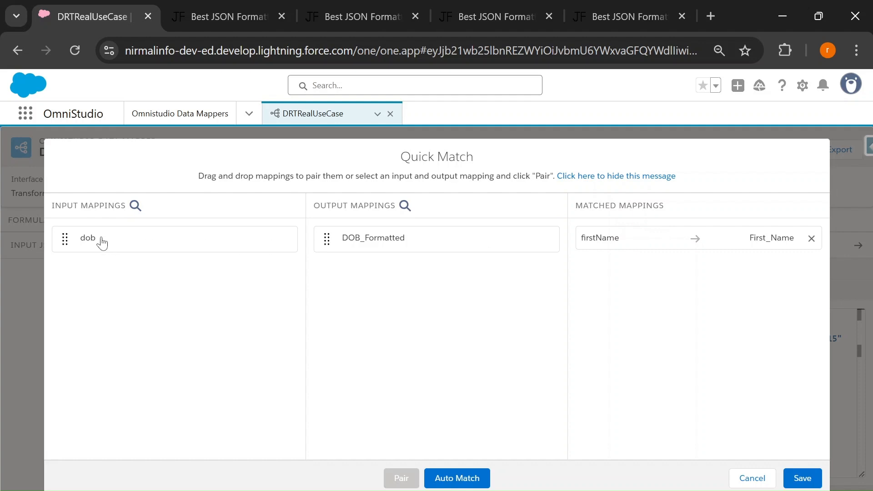
left_click_drag(103, 243, 377, 244)
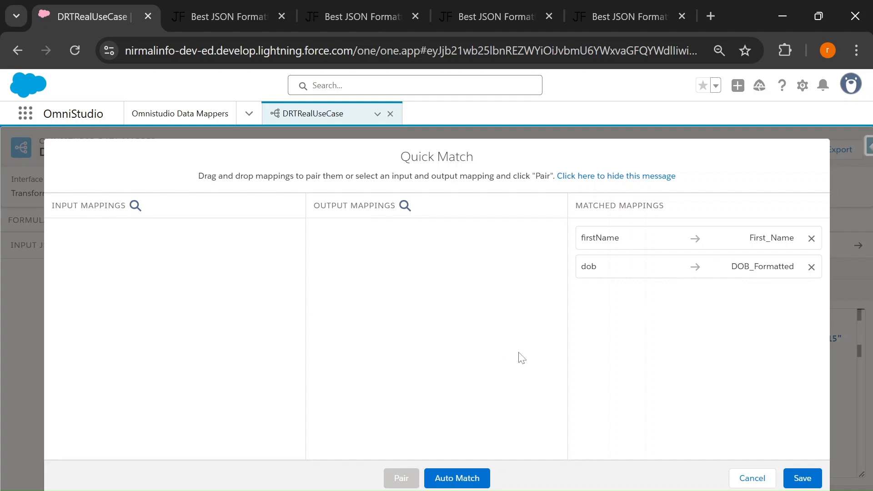
left_click(816, 482)
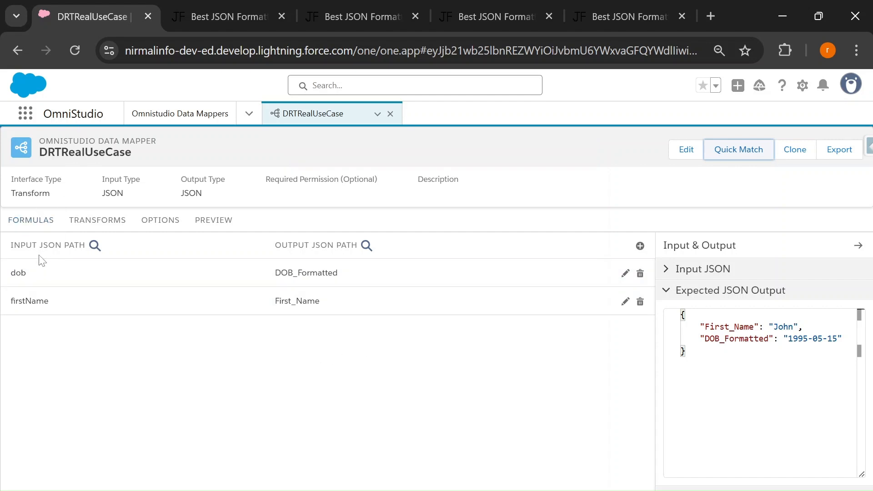
left_click_drag(14, 246, 73, 245)
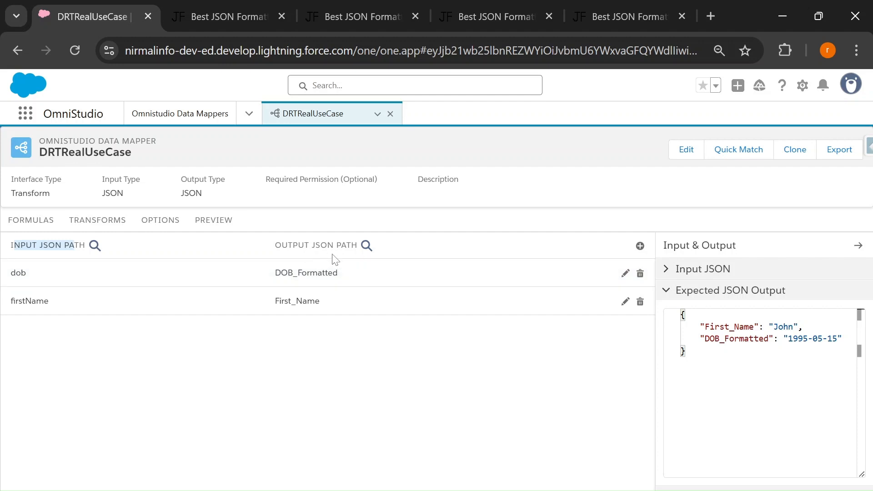
Execute the data mapper preview and compare the firstName and dob input keys with their counterparts in the response
left_click(205, 223)
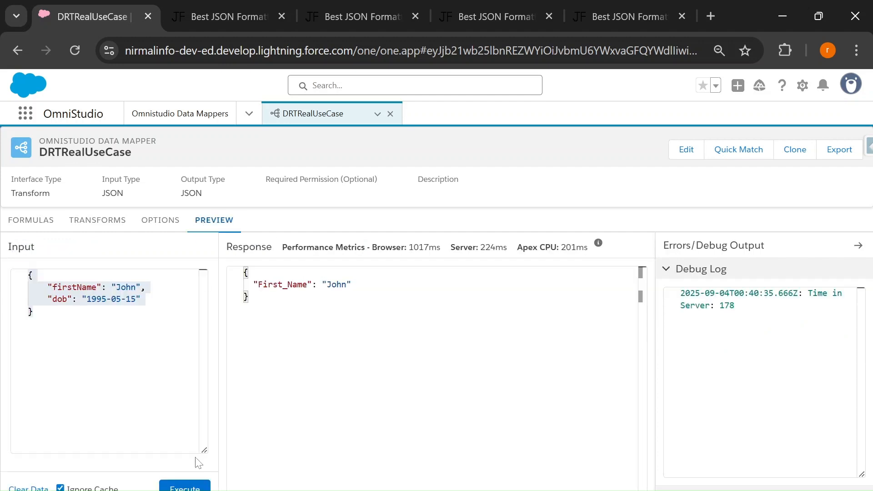
left_click(184, 487)
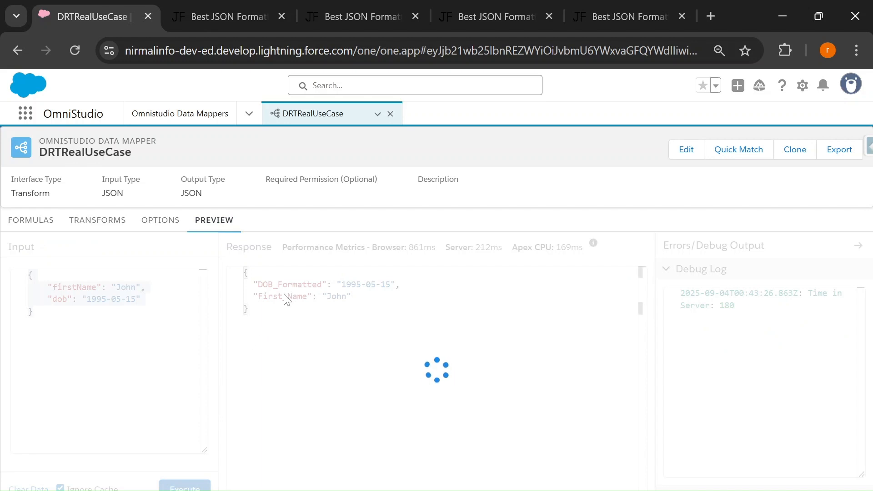
double_click(74, 287)
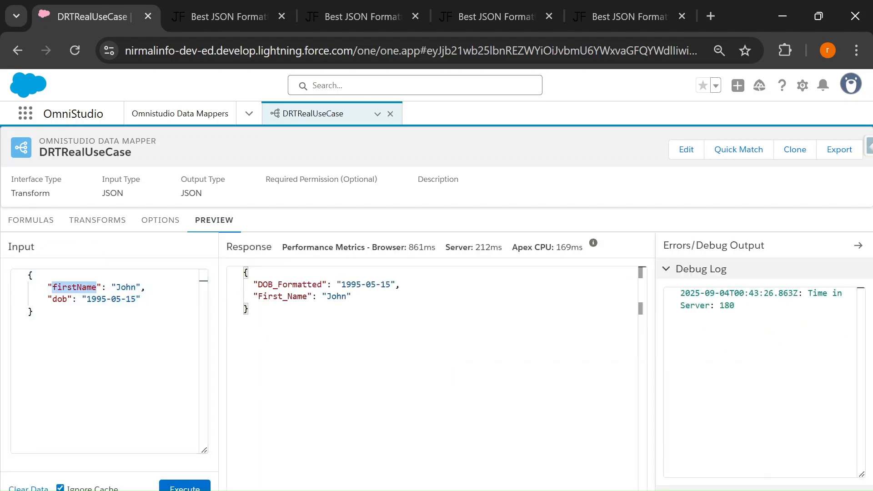
double_click(321, 285)
double_click(308, 296)
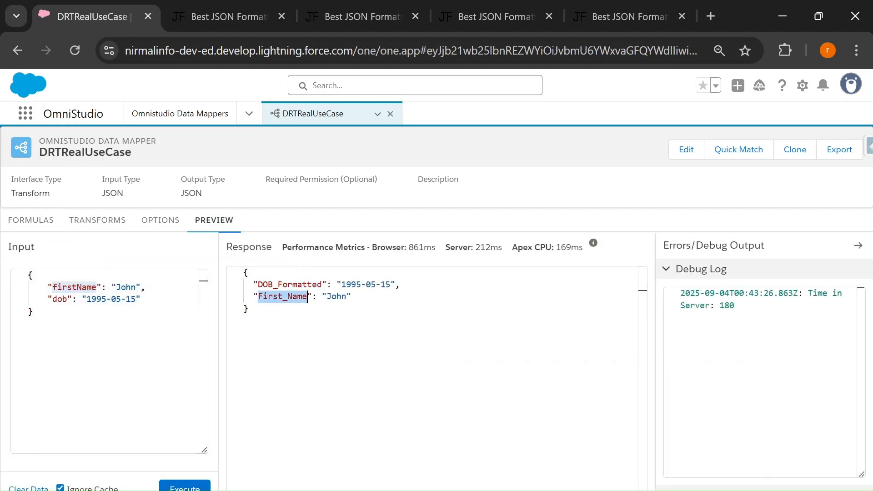
double_click(68, 299)
double_click(321, 284)
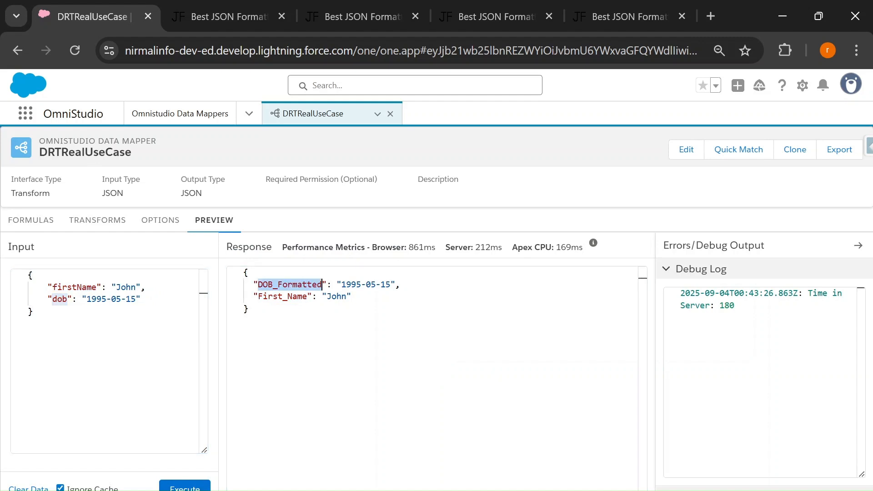
Add a formula to the data mapper using the AGE function and clear its placeholder argument
left_click(35, 224)
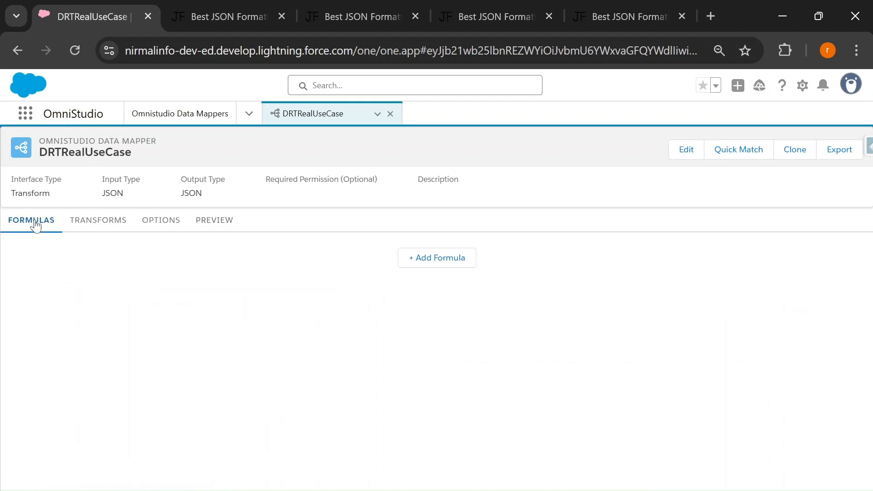
left_click(235, 225)
double_click(322, 284)
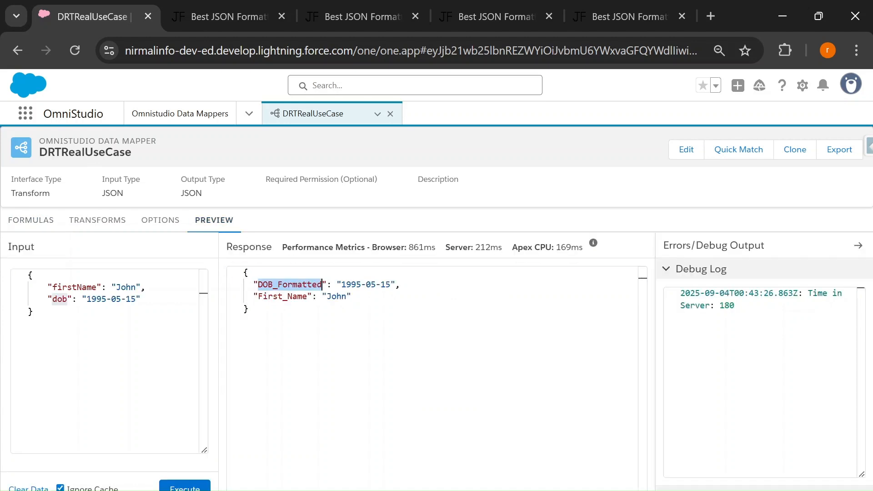
left_click(31, 220)
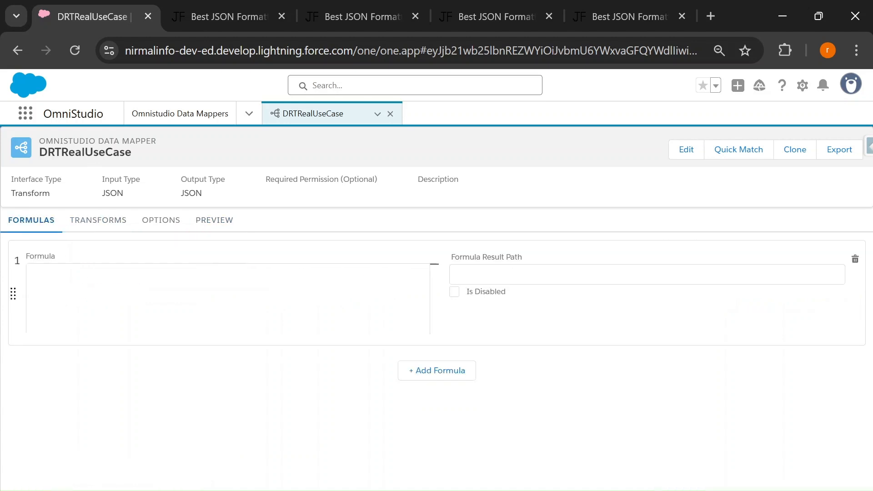
type("AGE")
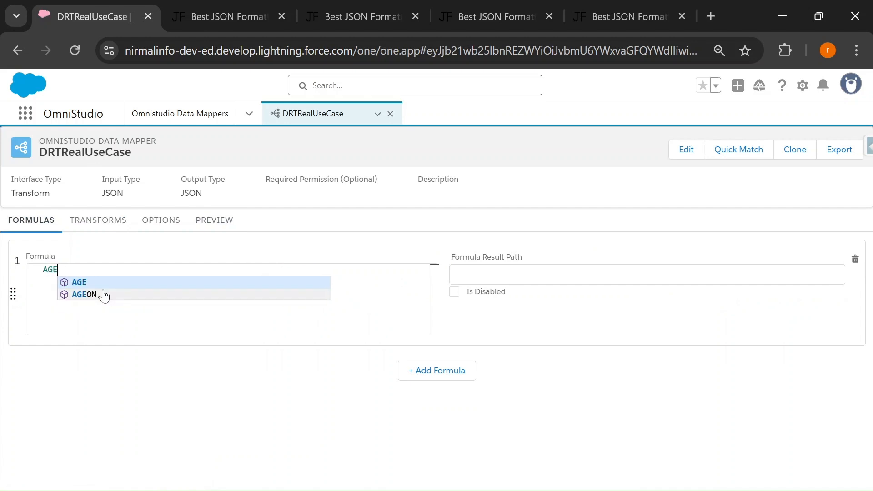
key("Return")
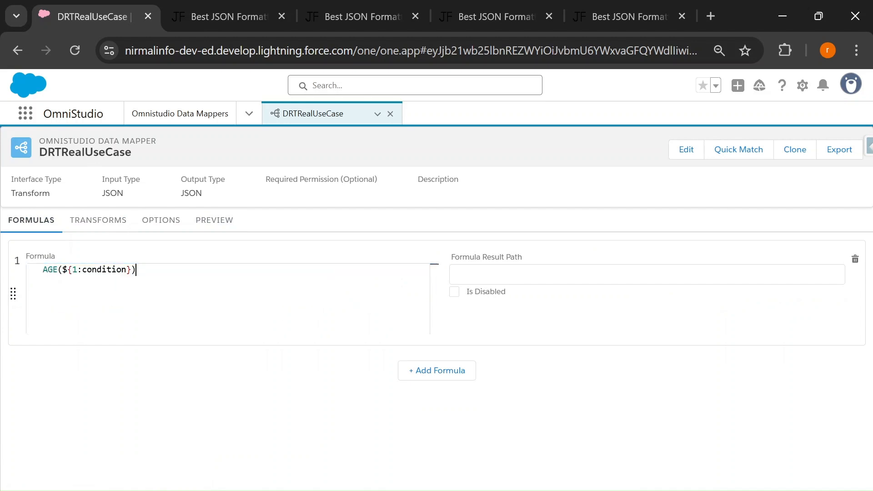
left_click_drag(62, 269, 131, 269)
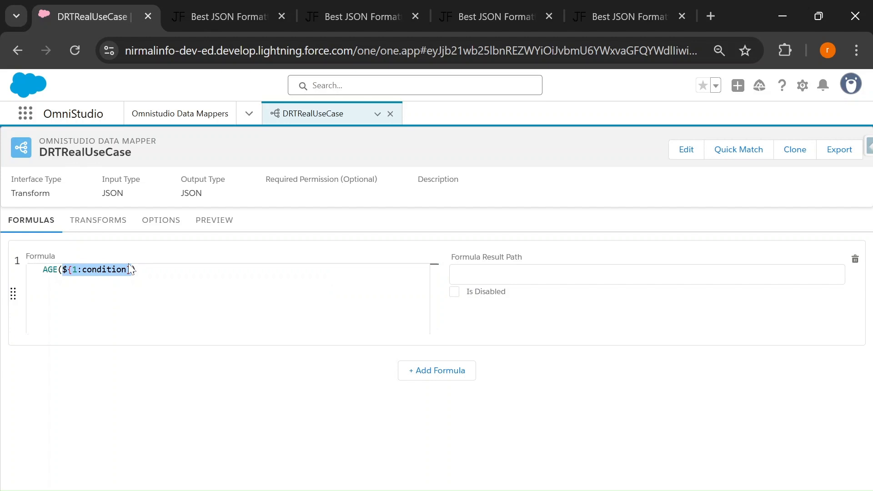
key("BackSpace")
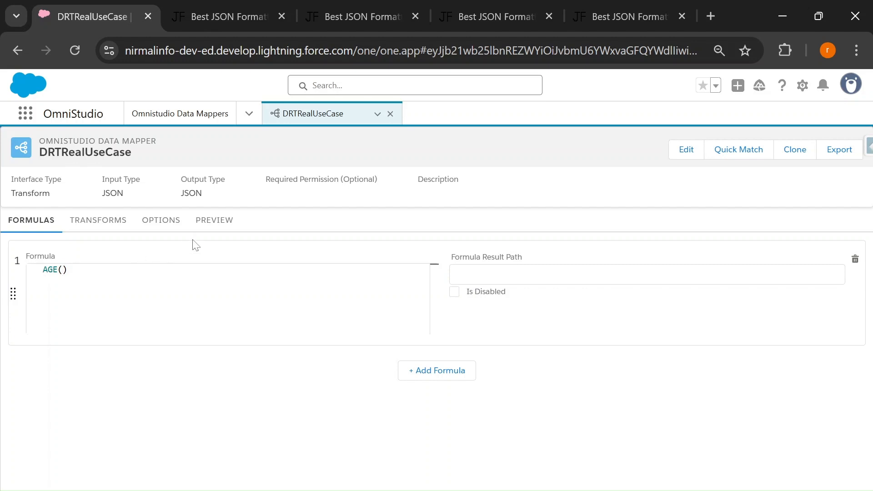
Copy the dob key from the preview input JSON and insert it as the AGE function's argument
left_click(214, 221)
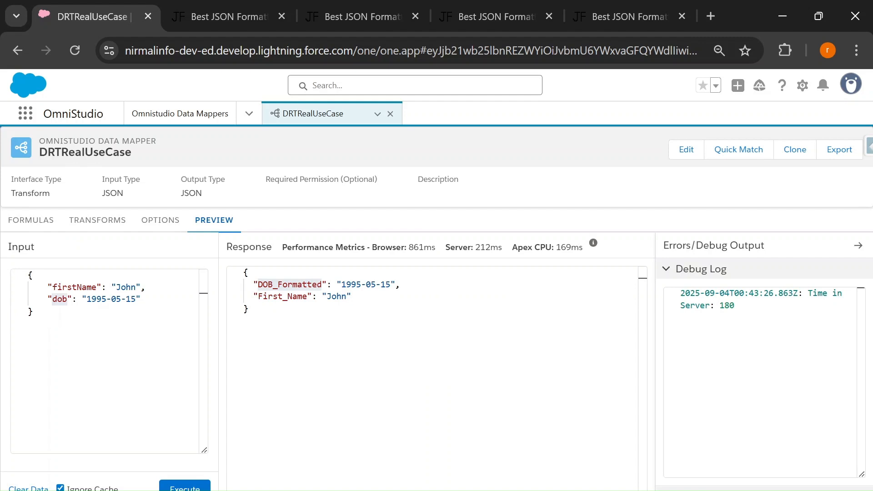
double_click(59, 299)
key("ctrl+c")
left_click(98, 220)
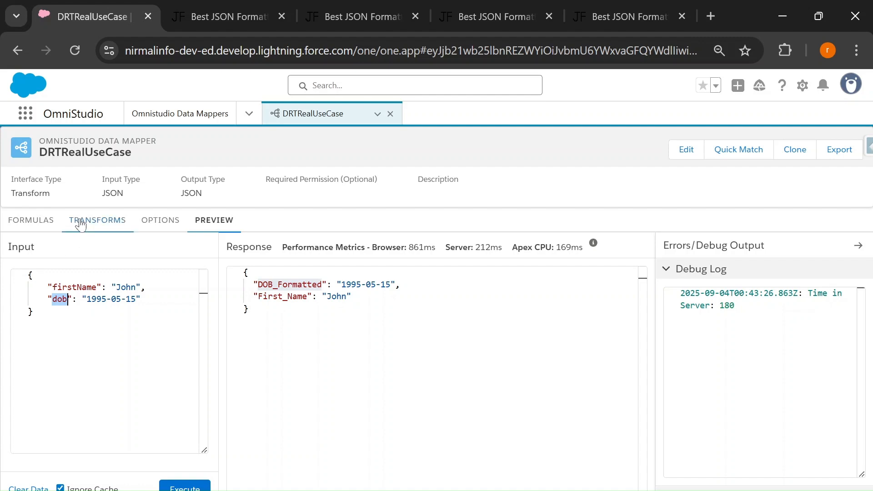
left_click(31, 220)
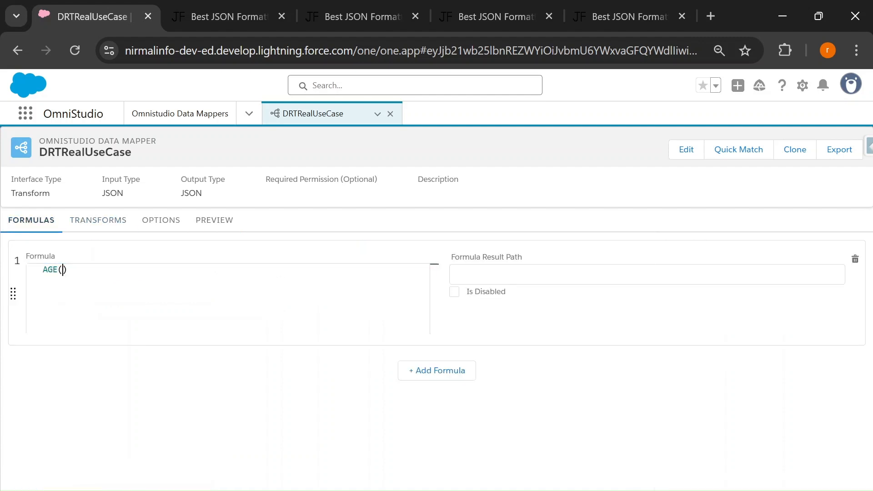
key("ctrl+v")
Set the AGE formula's result path to AgeVar and select that name for reuse
left_click(546, 275)
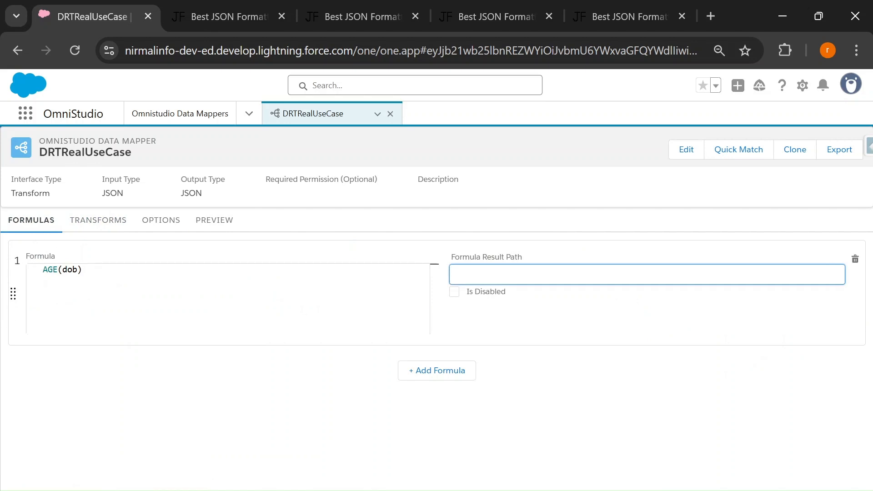
type("AgeVar")
key("ctrl+a")
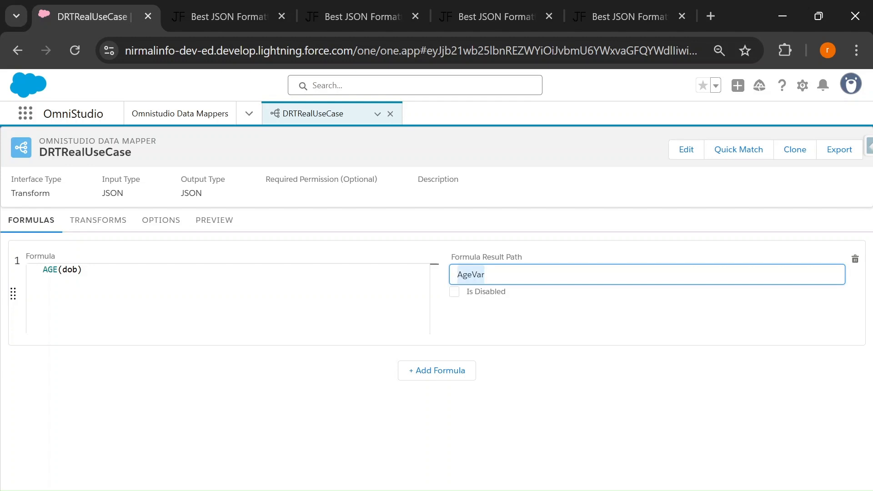
Add a new transform mapping with the formula result AgeVar as its input JSON path
left_click(89, 224)
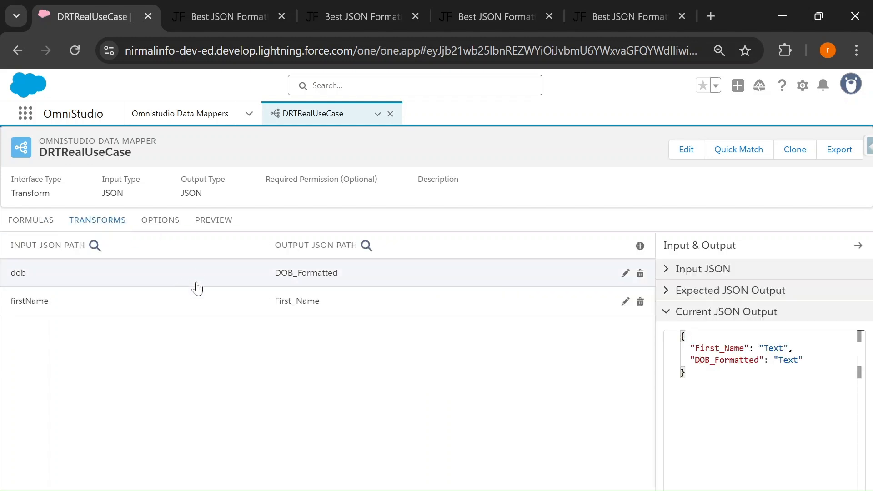
left_click(640, 245)
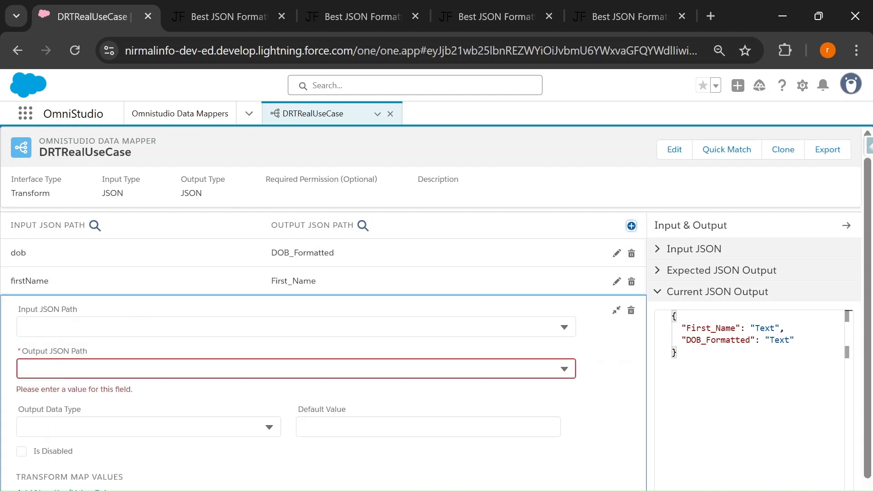
left_click(296, 327)
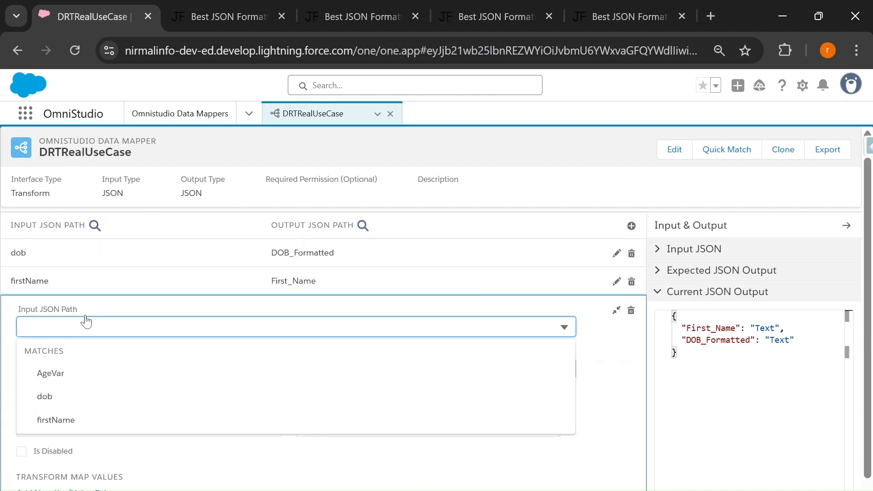
left_click(61, 374)
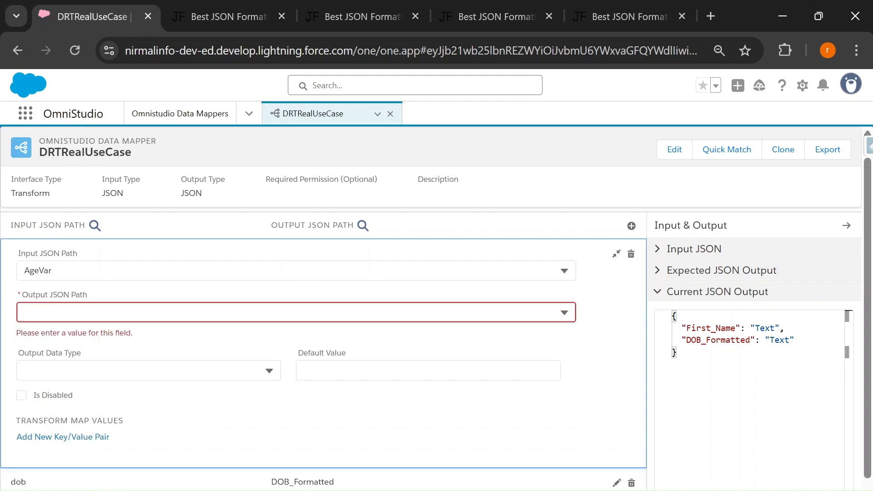
Set the AgeVar mapping's output JSON path to Age, adding it as a new output key
left_click(54, 313)
type("AgeVar")
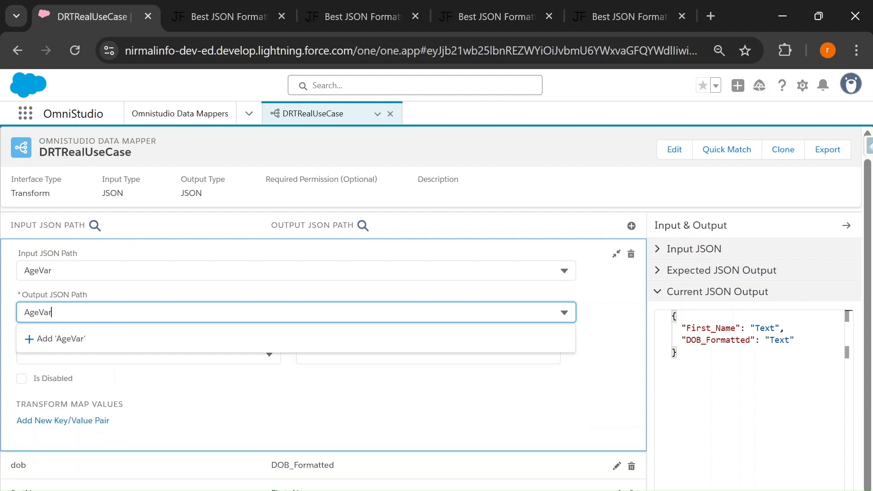
key("BackSpace")
key("BackSpace")
key("BackSpace")
left_click(57, 338)
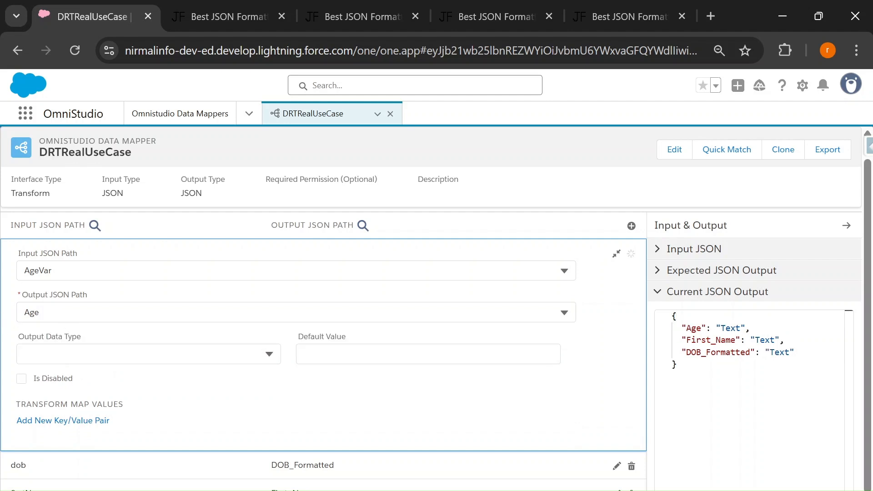
Execute the data mapper preview, examine the Age value, and compare the input JSON with the response JSON
left_click(214, 223)
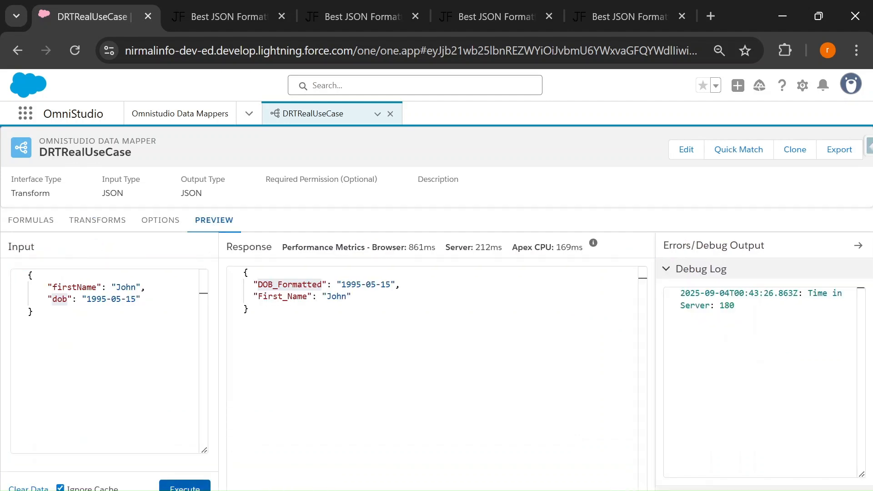
left_click(177, 485)
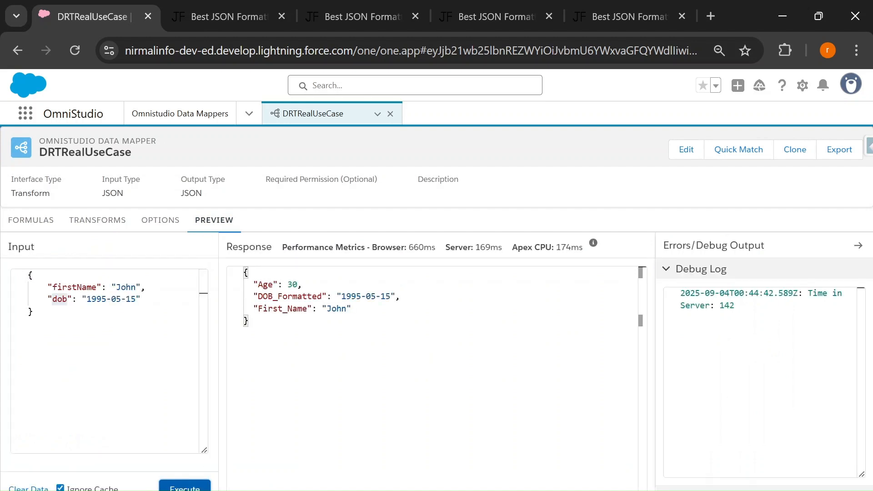
double_click(294, 285)
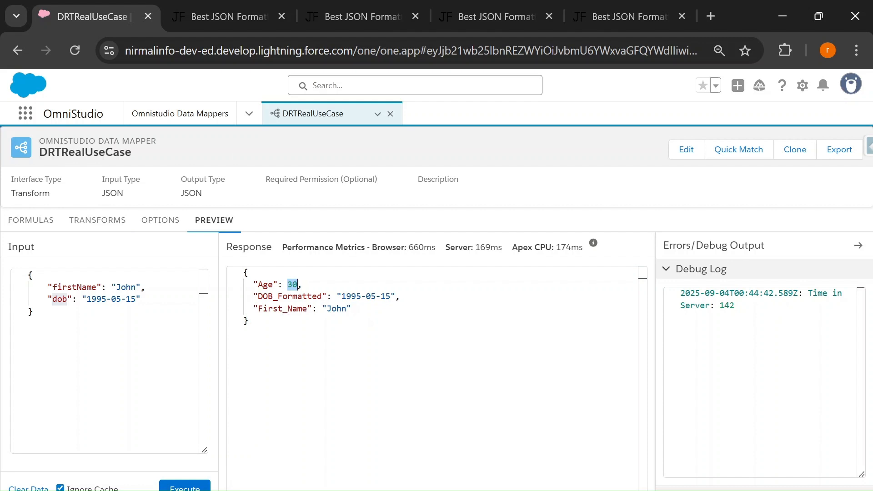
left_click_drag(36, 315, 24, 280)
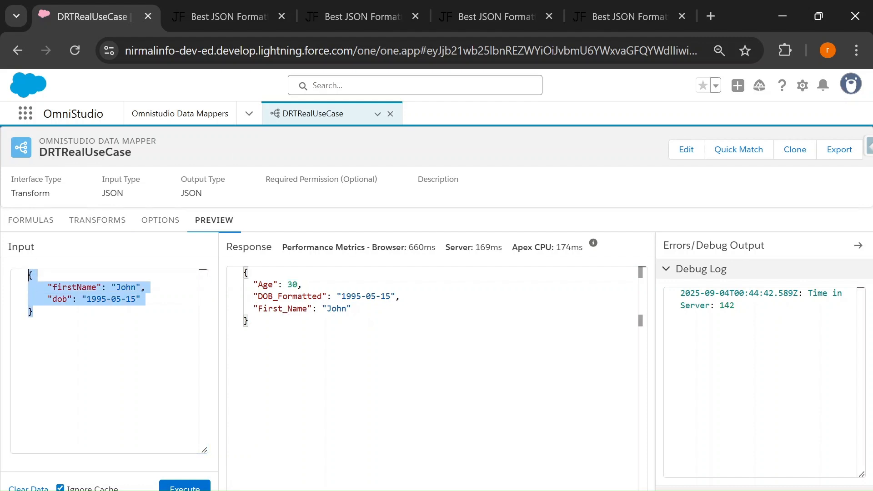
left_click_drag(251, 324, 245, 272)
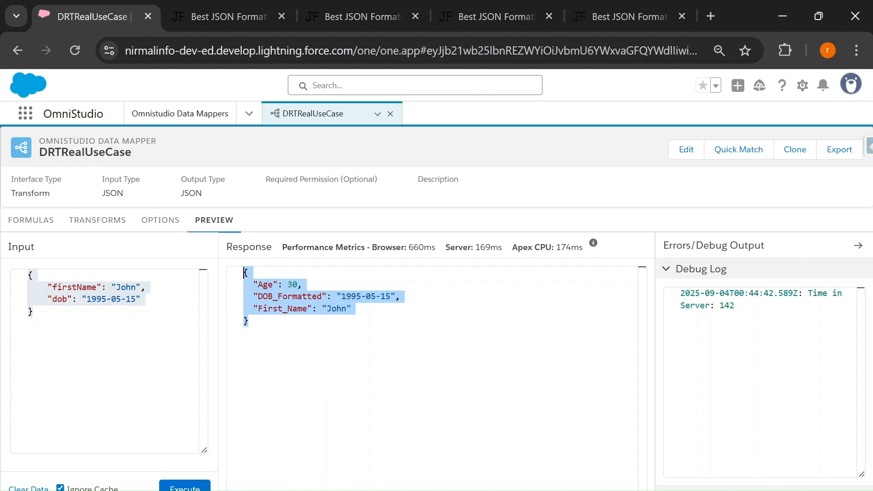
key("alt+Tab")
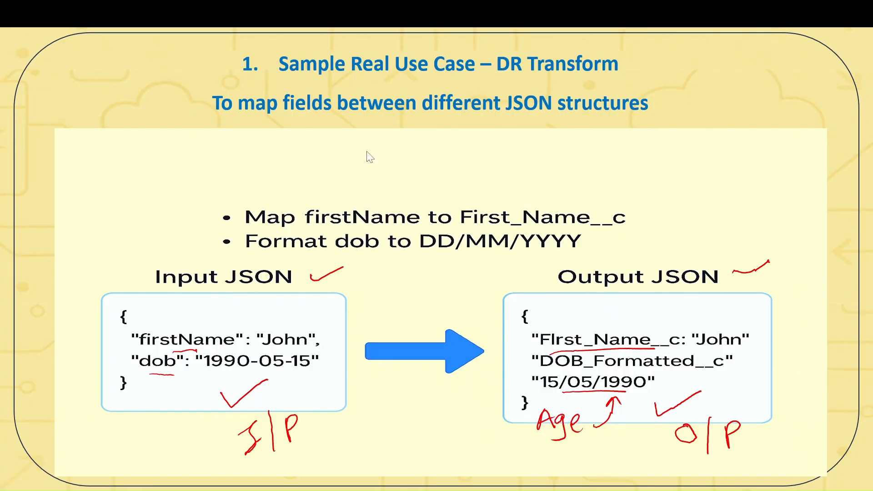
key("Right")
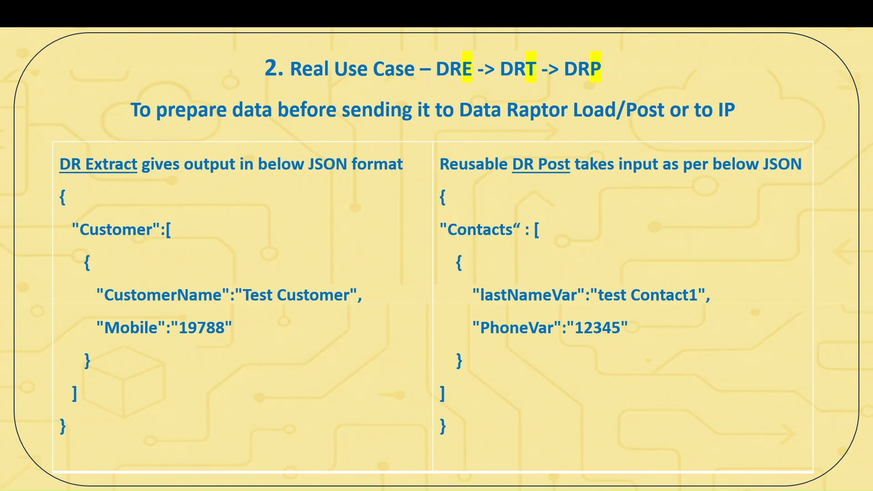
left_click_drag(437, 122, 642, 121)
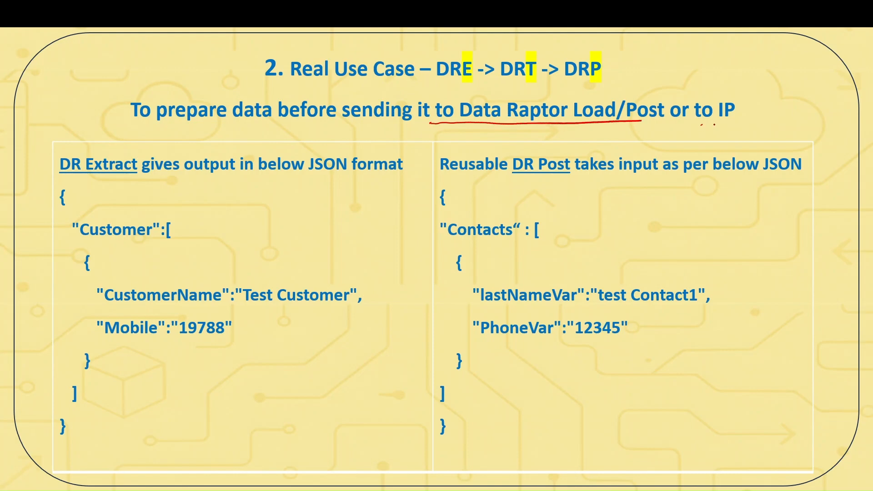
left_click_drag(715, 124, 732, 123)
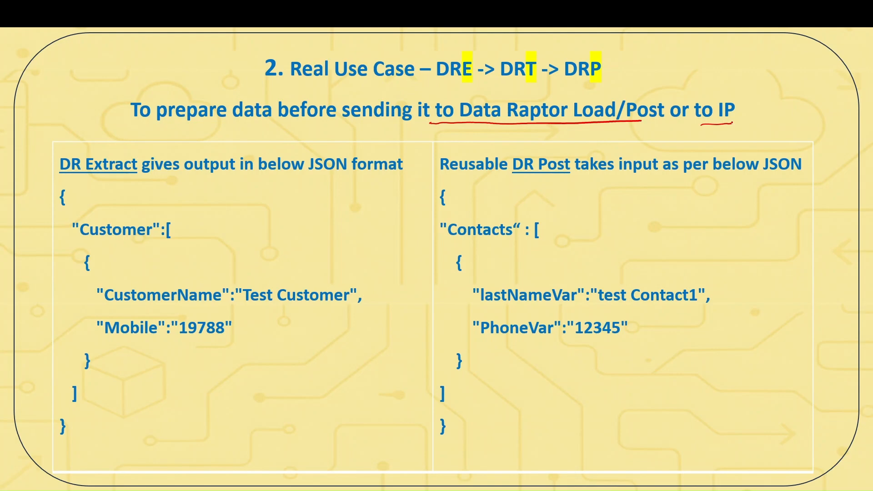